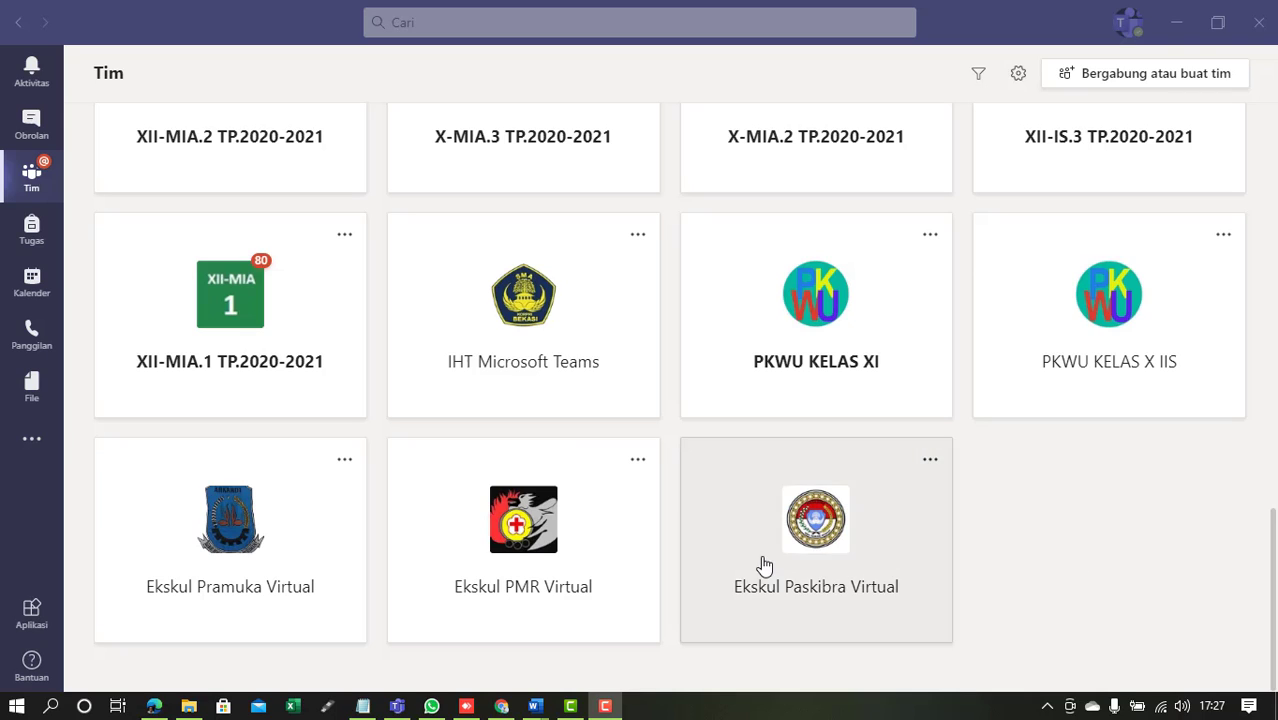
Step: Open the Ekskul Pramuka Virtual team and add a Forms tab with a new shared form named "ABSENSI EKSKUL PRAMUKA"
click(229, 538)
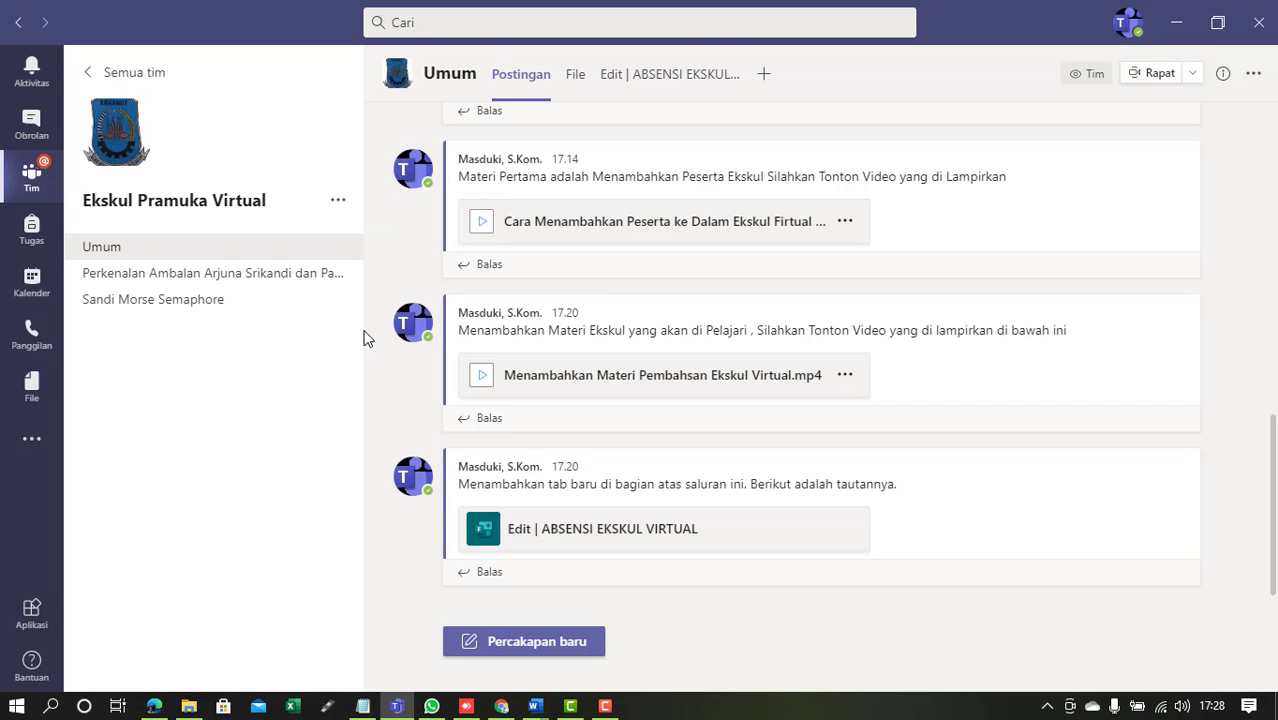
click(764, 76)
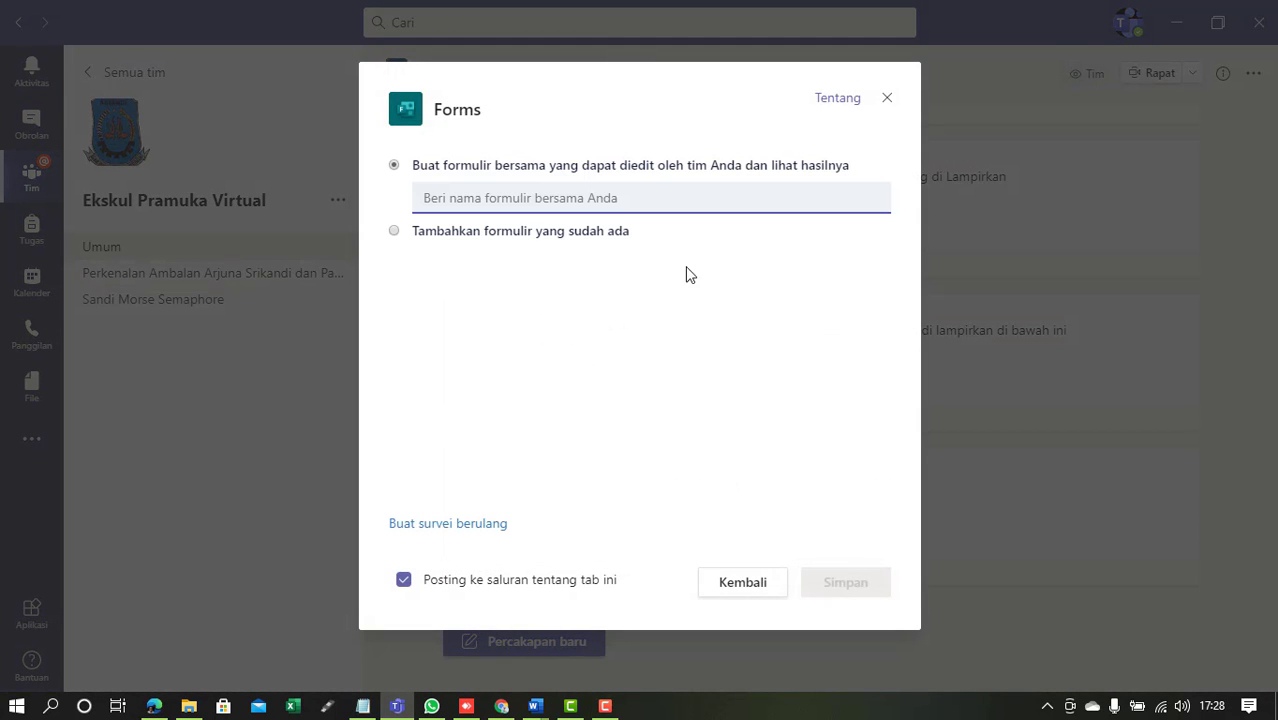
click(608, 197)
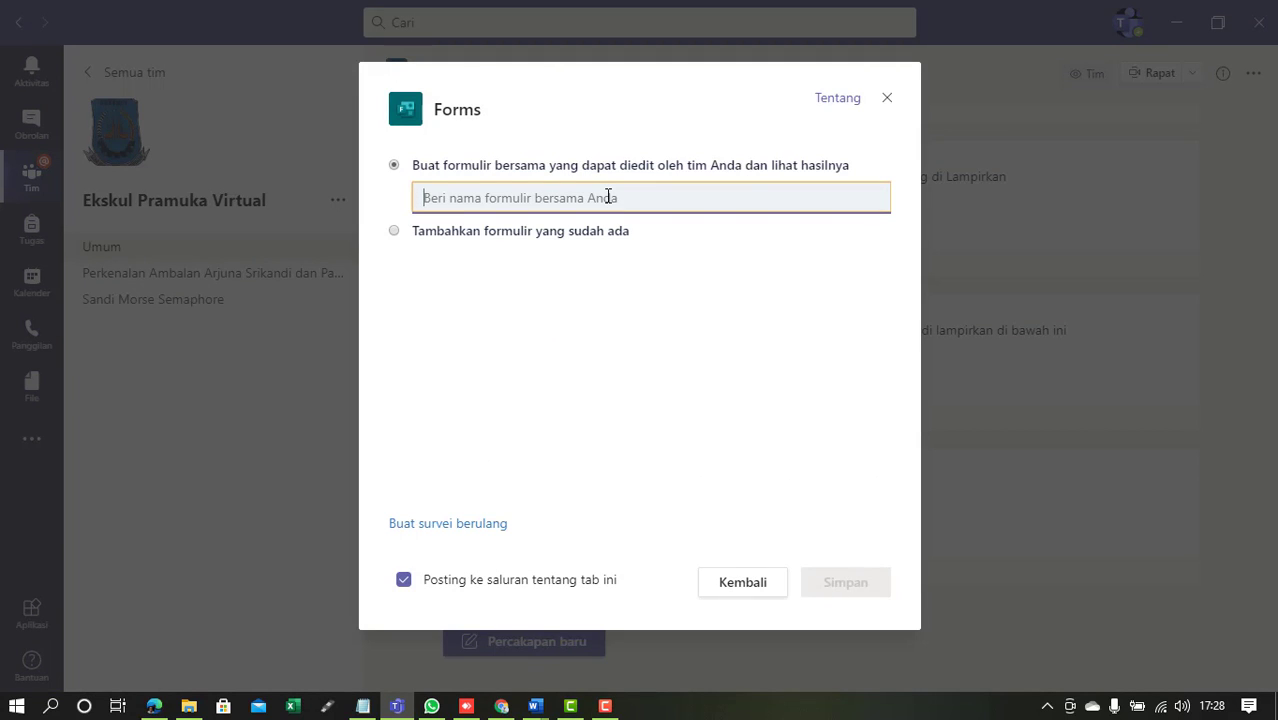
text(ABSENDI)
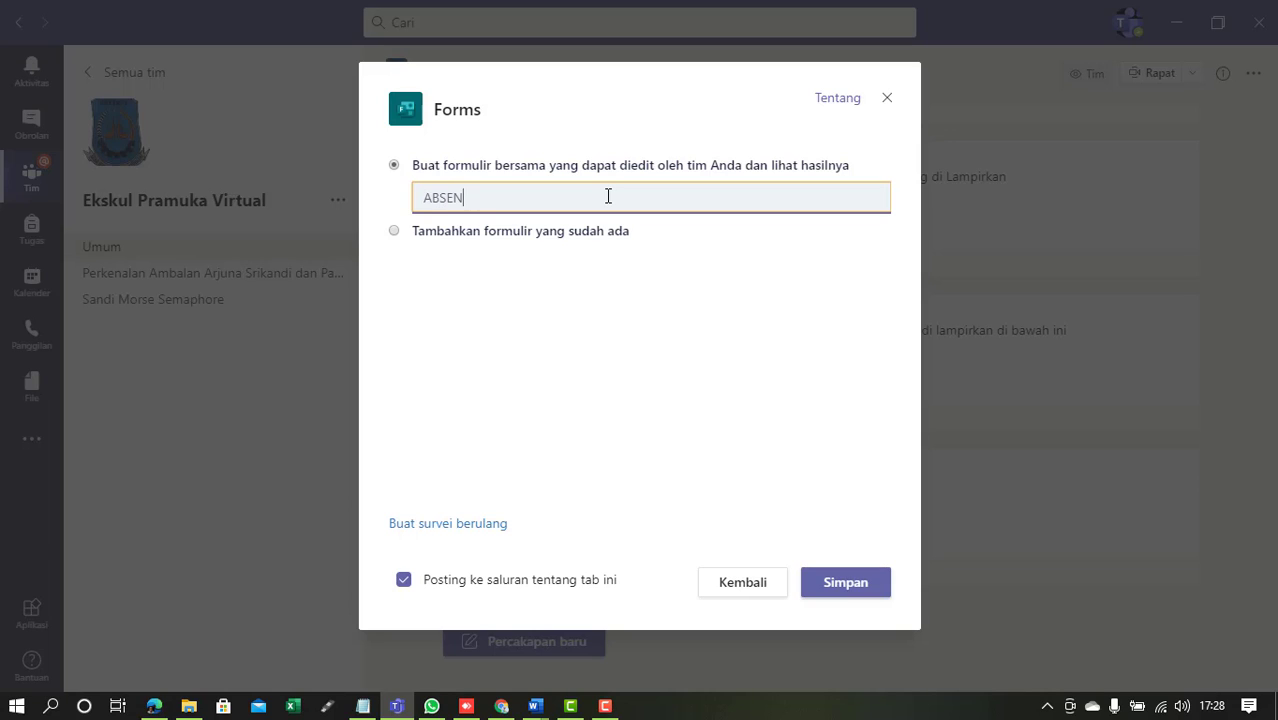
key(BackSpace)
key(BackSpace)
key(BackSpace)
key(BackSpace)
text(NSI EKSKUL PRAMUKA)
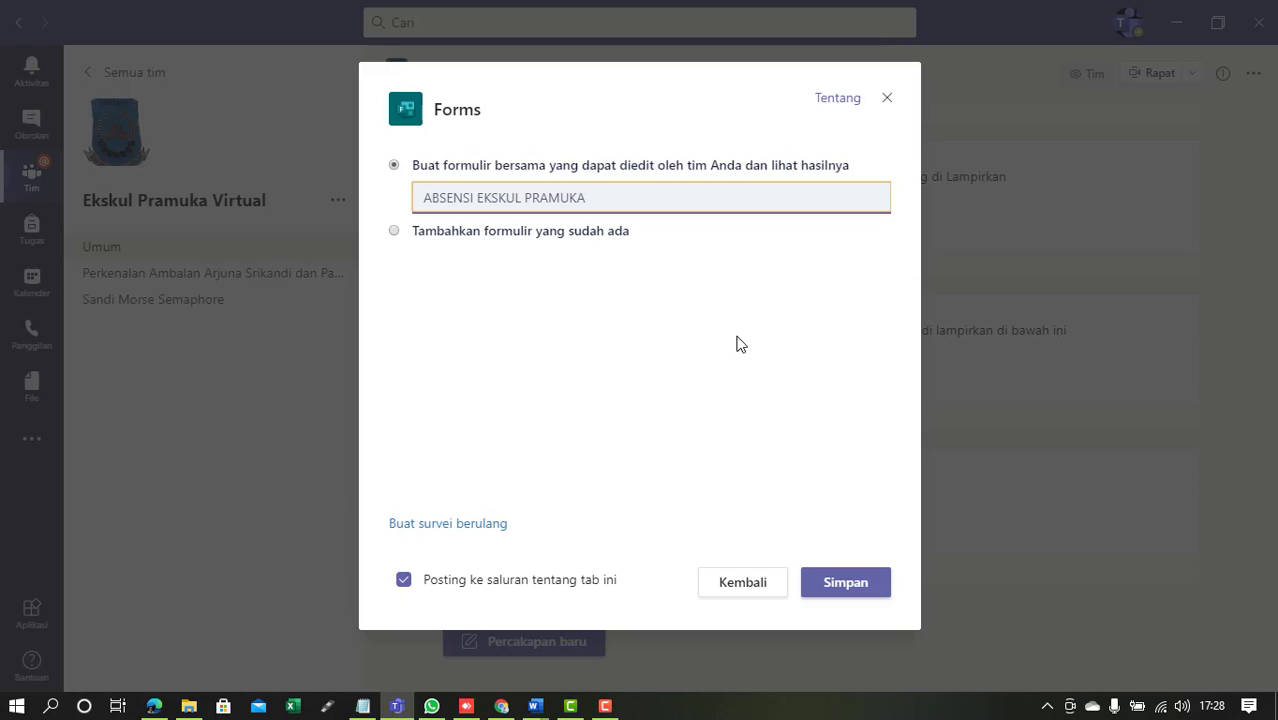
click(846, 590)
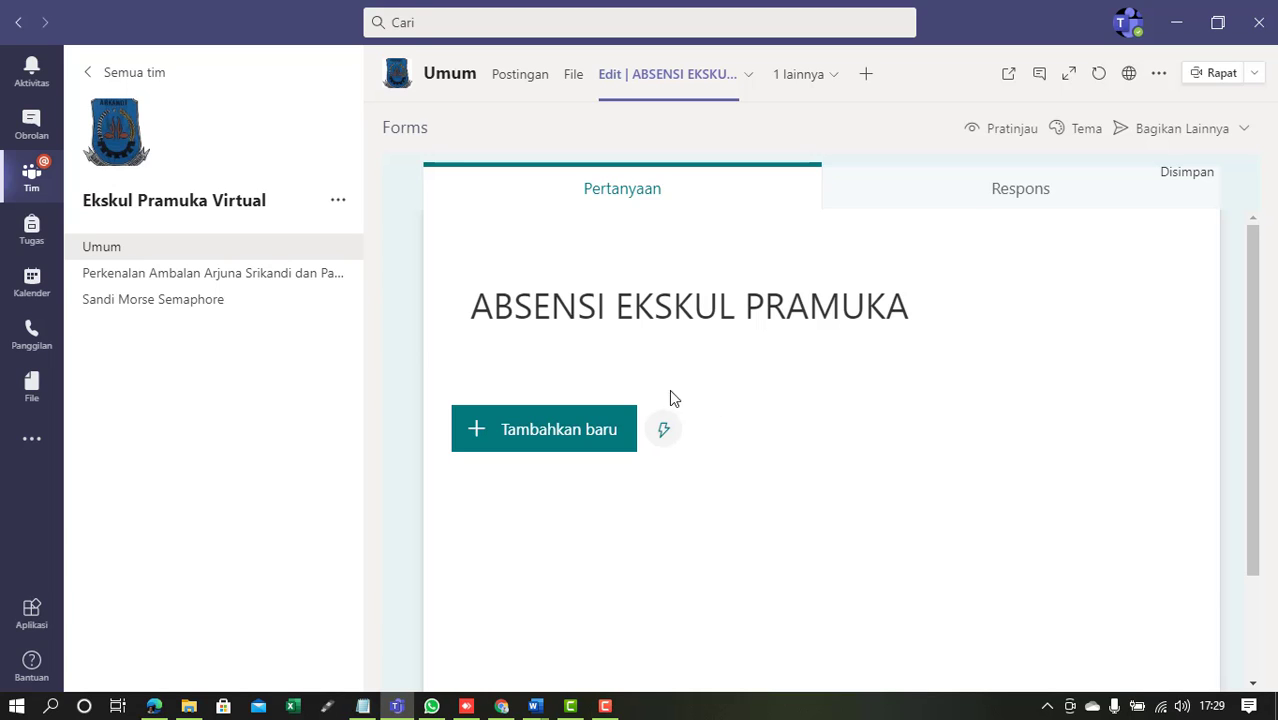
click(588, 429)
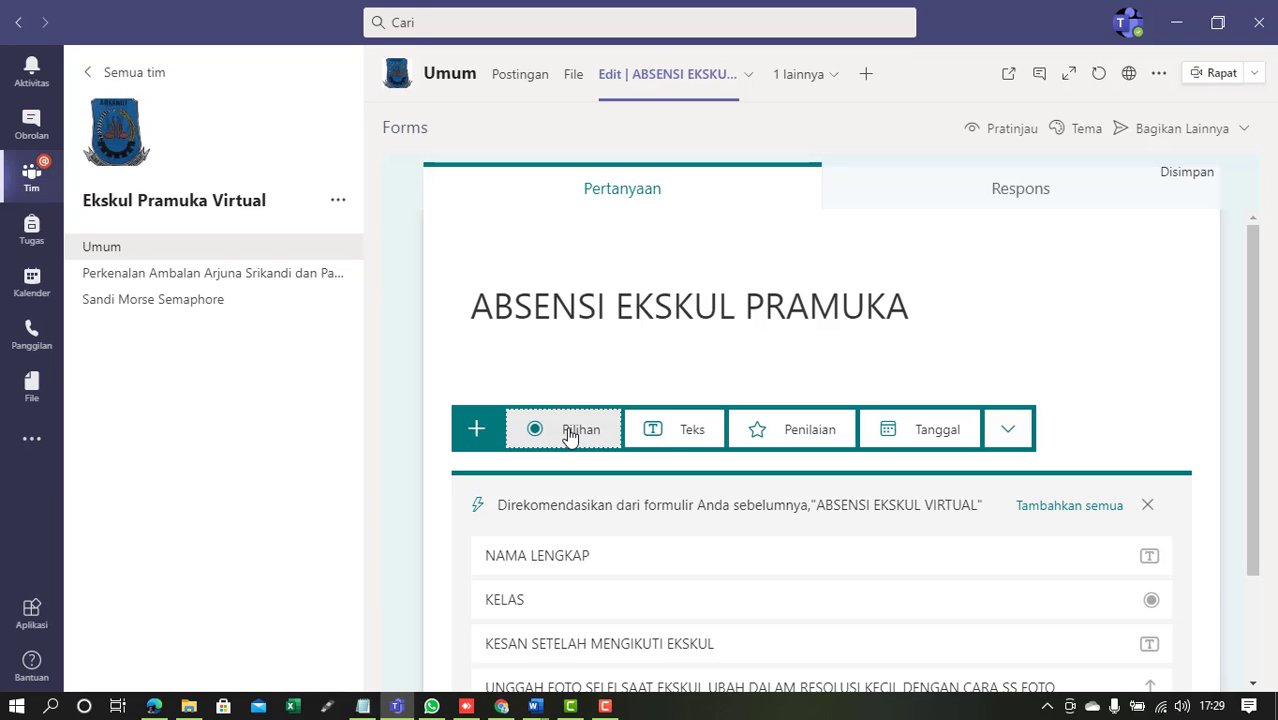
click(1147, 505)
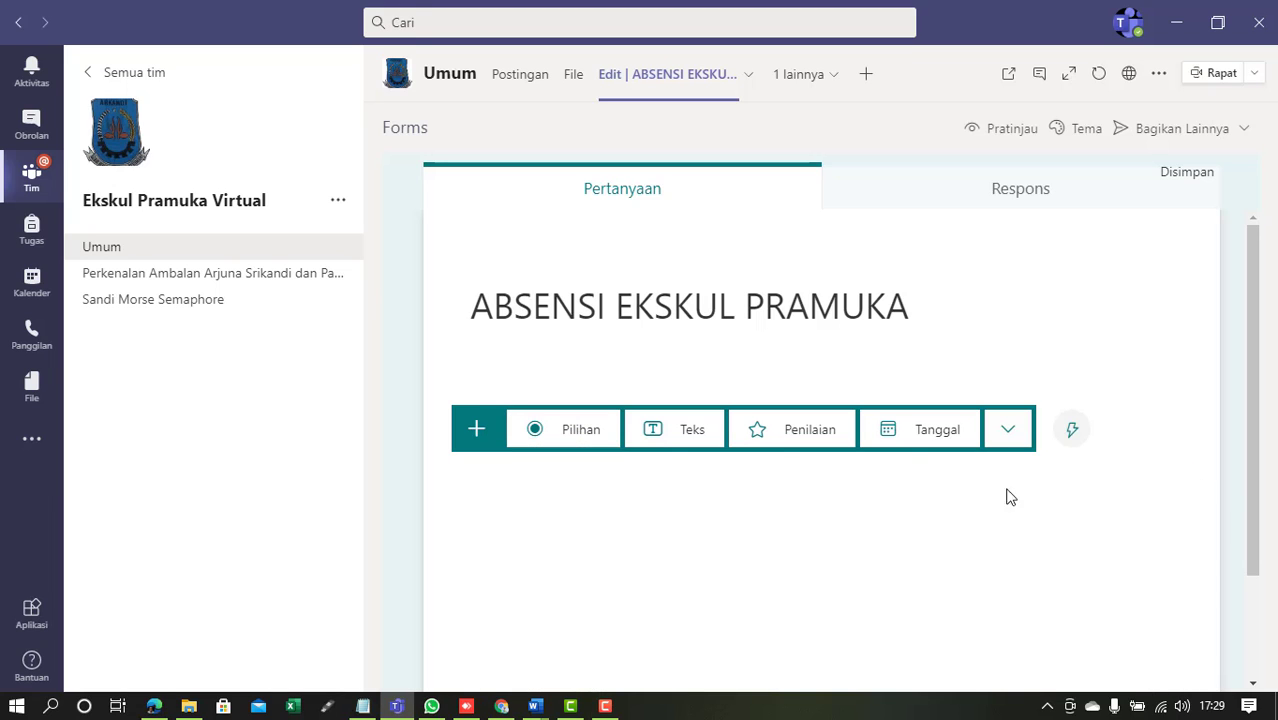
click(585, 431)
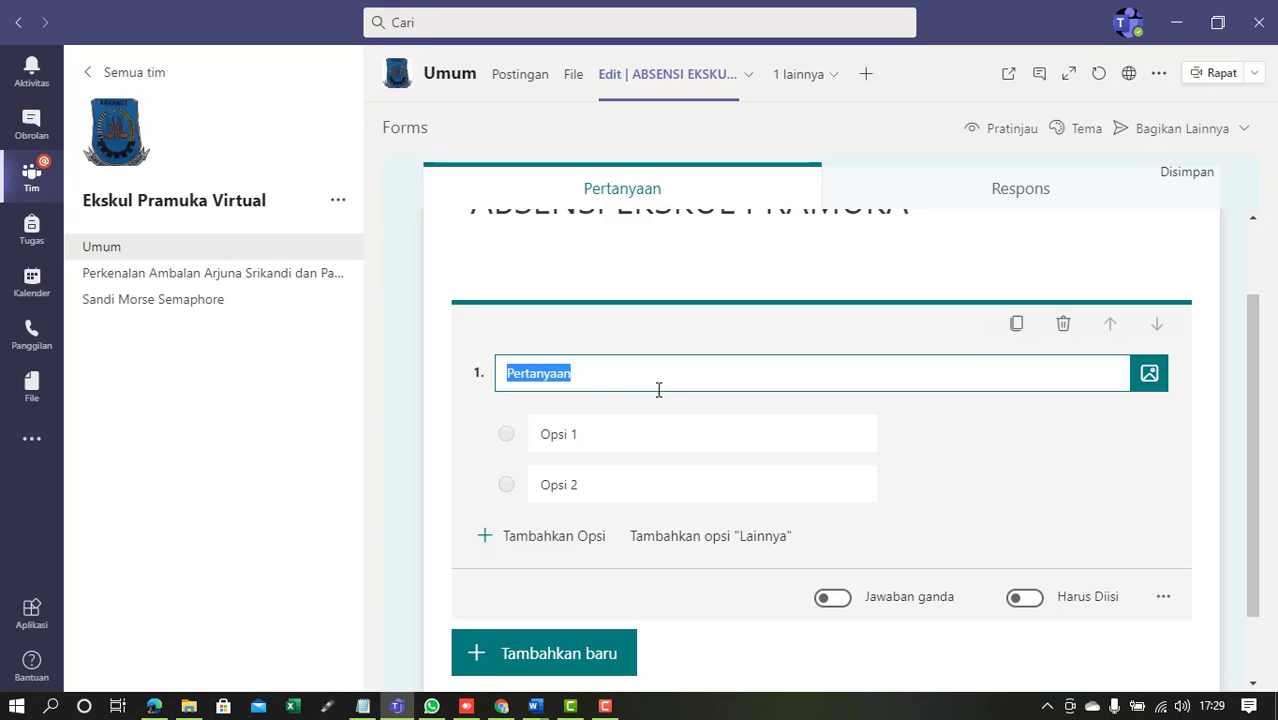
click(1077, 325)
Step: Add a text question titled "NAMA" to the form and make it required
click(559, 328)
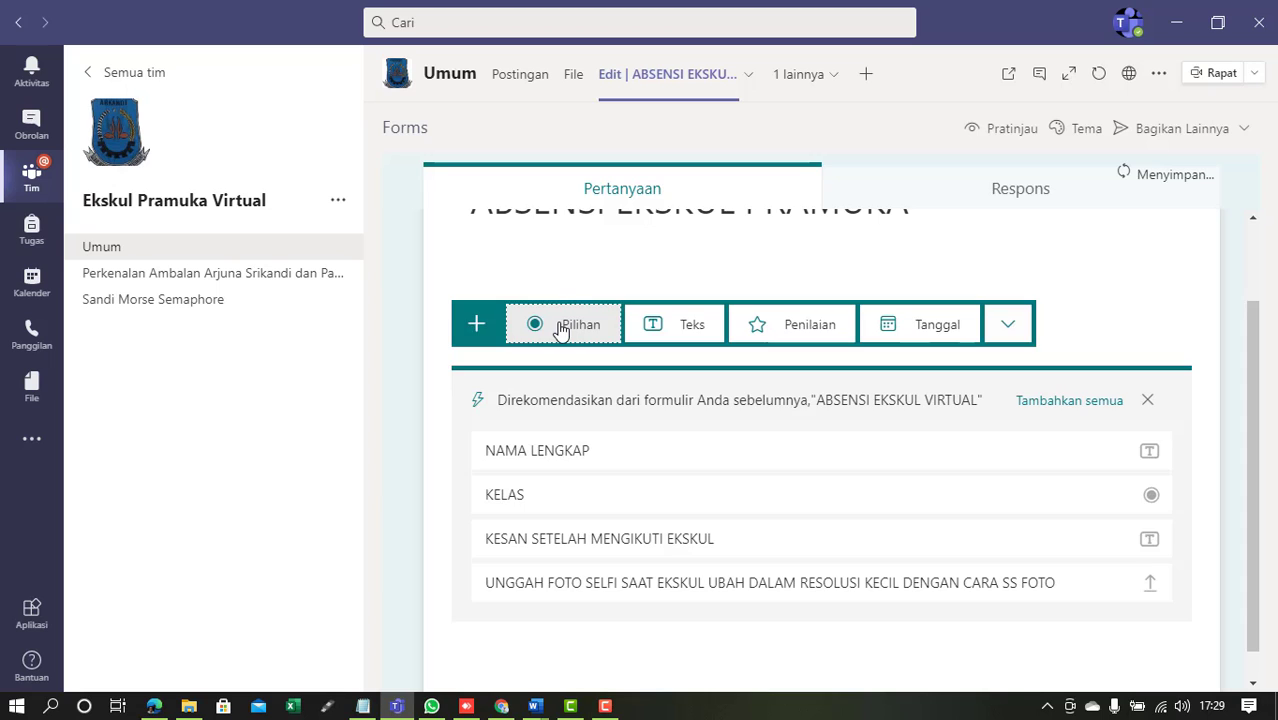
click(663, 326)
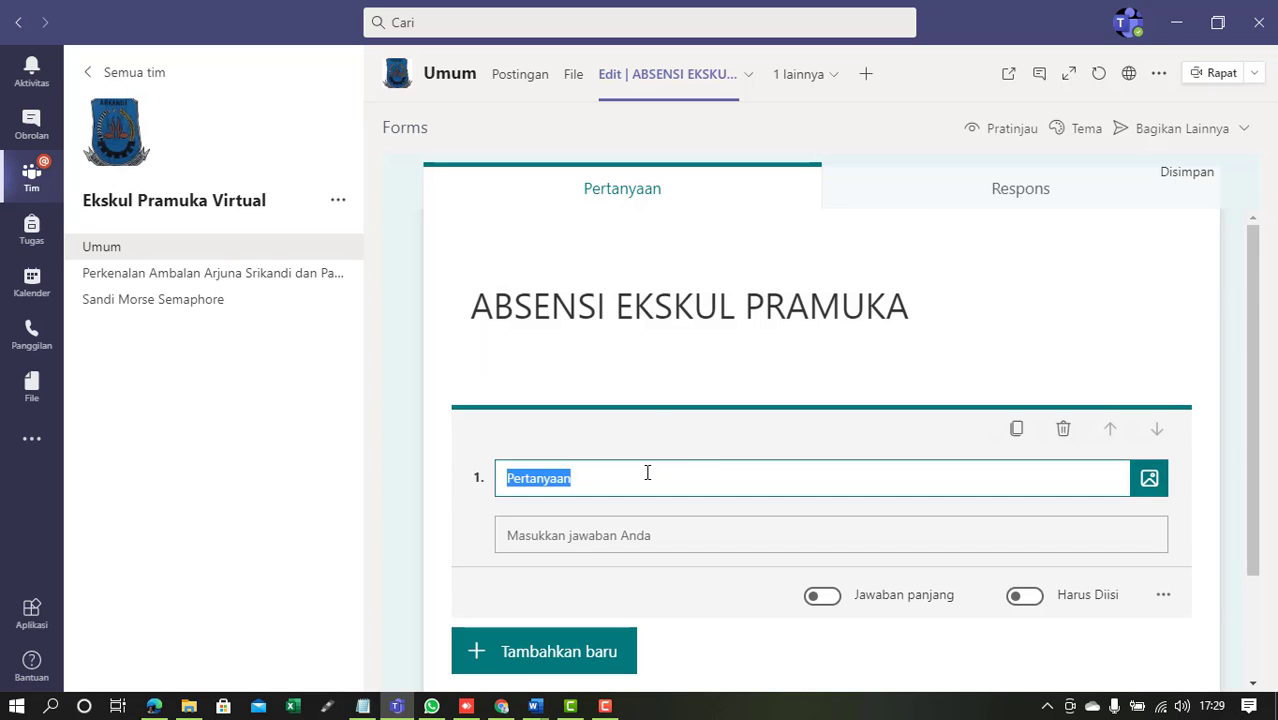
text(NAMA)
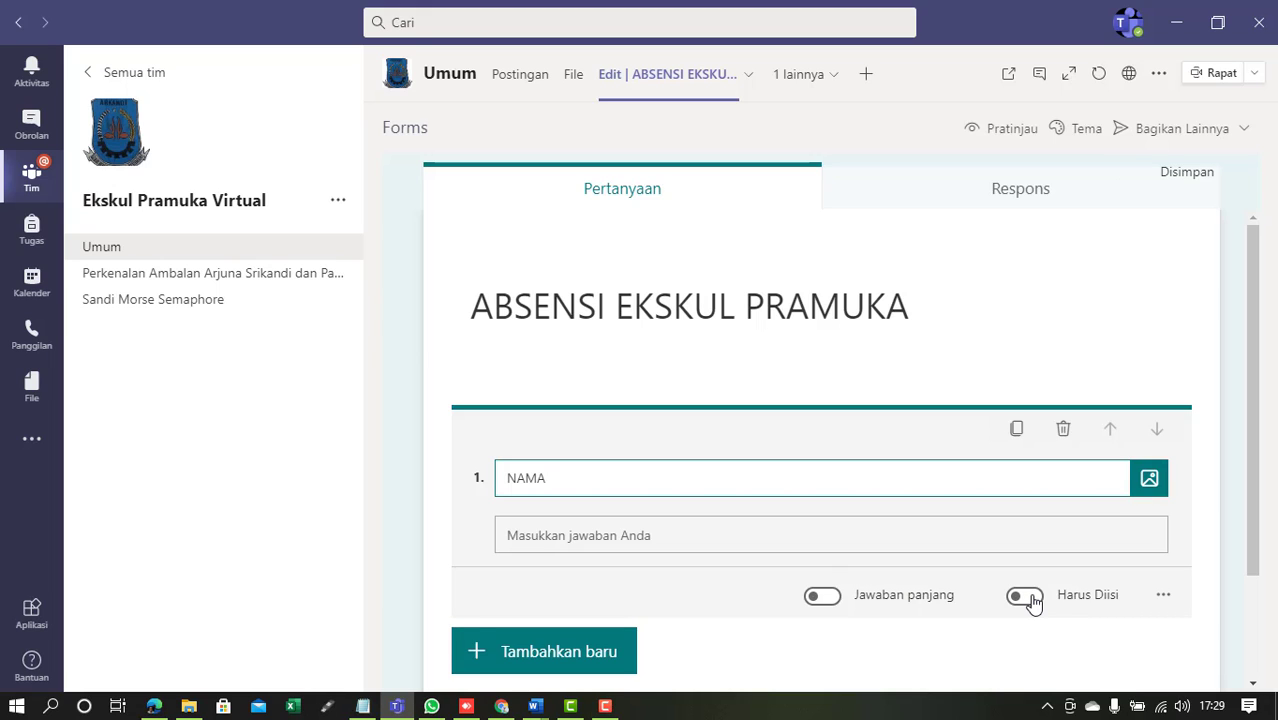
click(1026, 597)
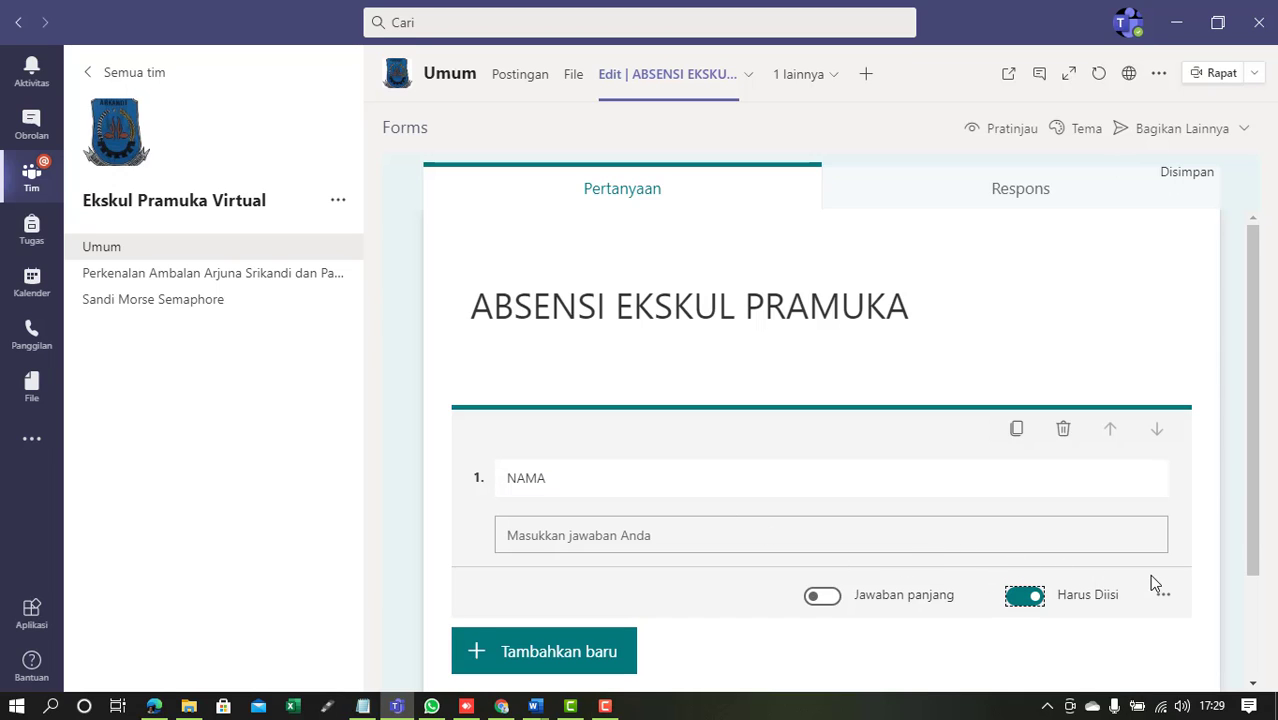
drag(1258, 532, 1258, 560)
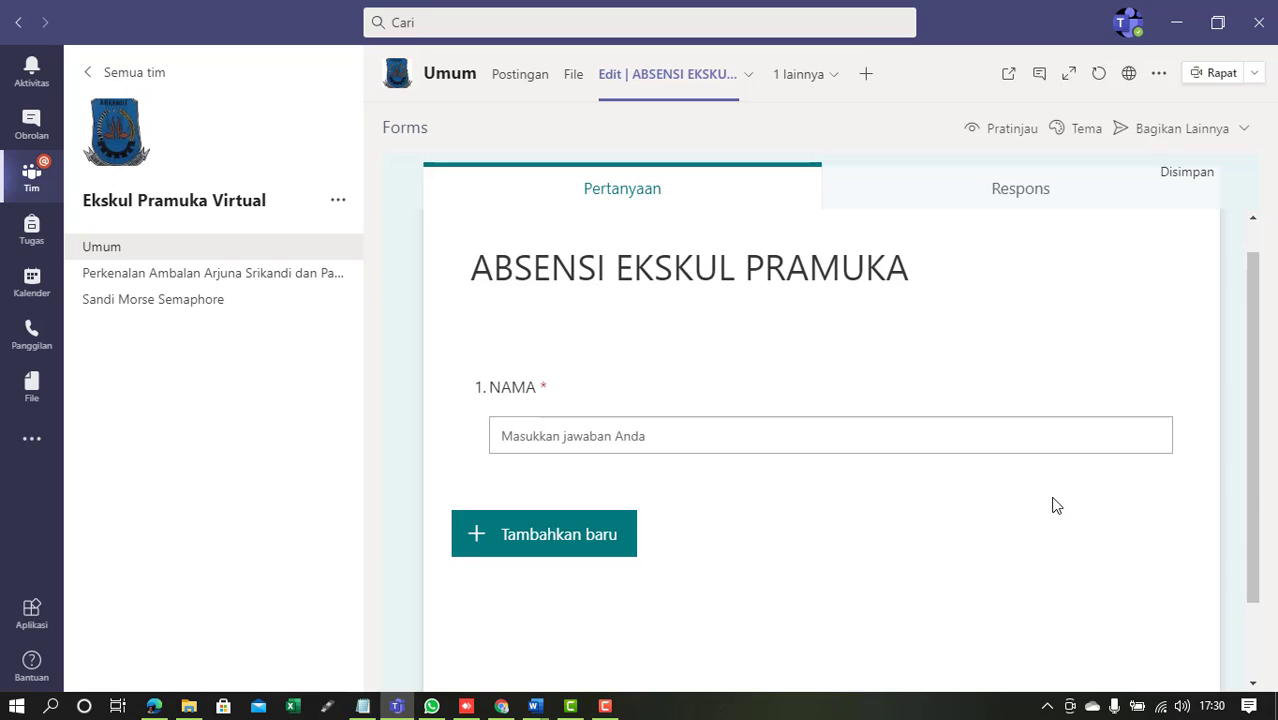
Step: Add a choice question titled "KELAS" below NAMA and set its first option to "X-MIA-1"
click(601, 545)
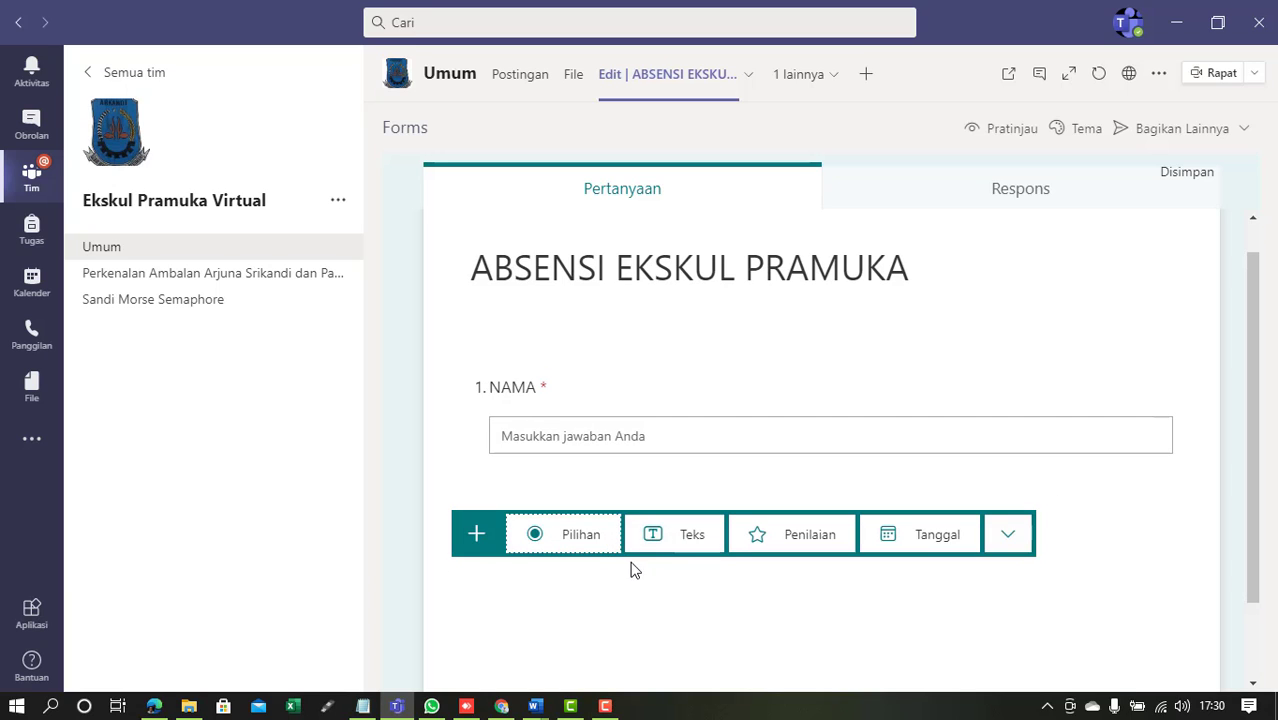
click(574, 545)
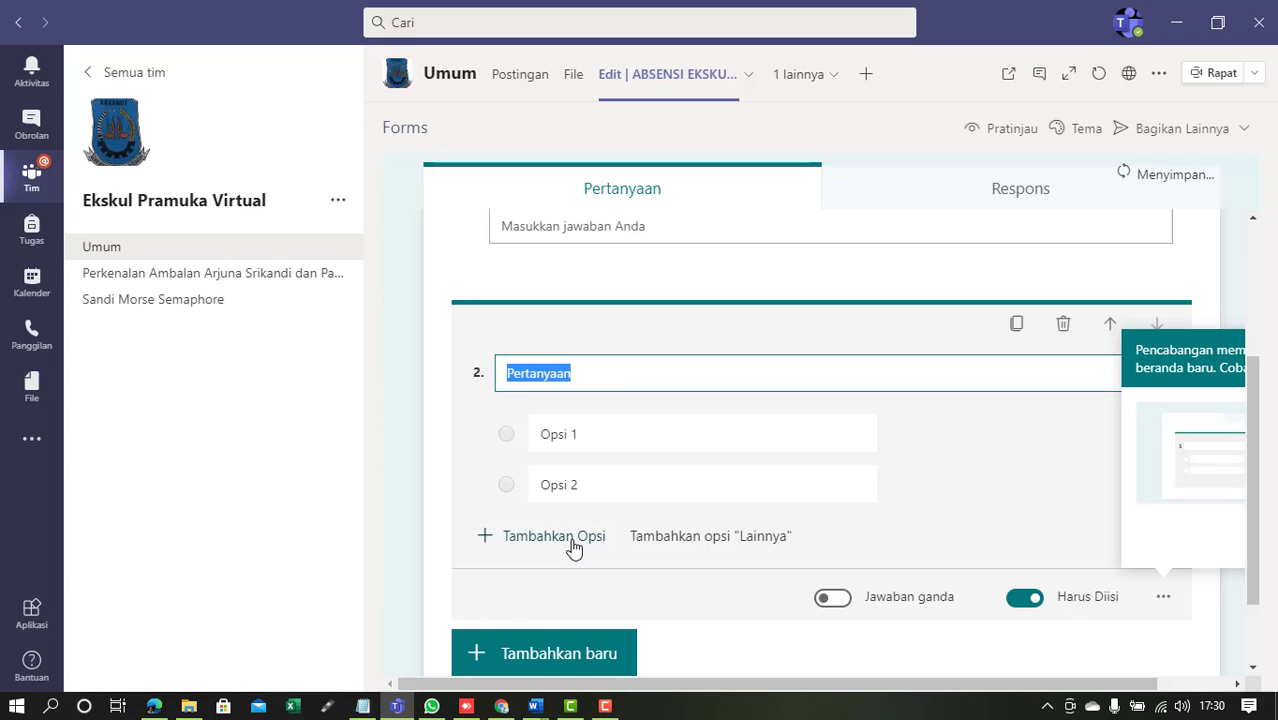
text(KELAS)
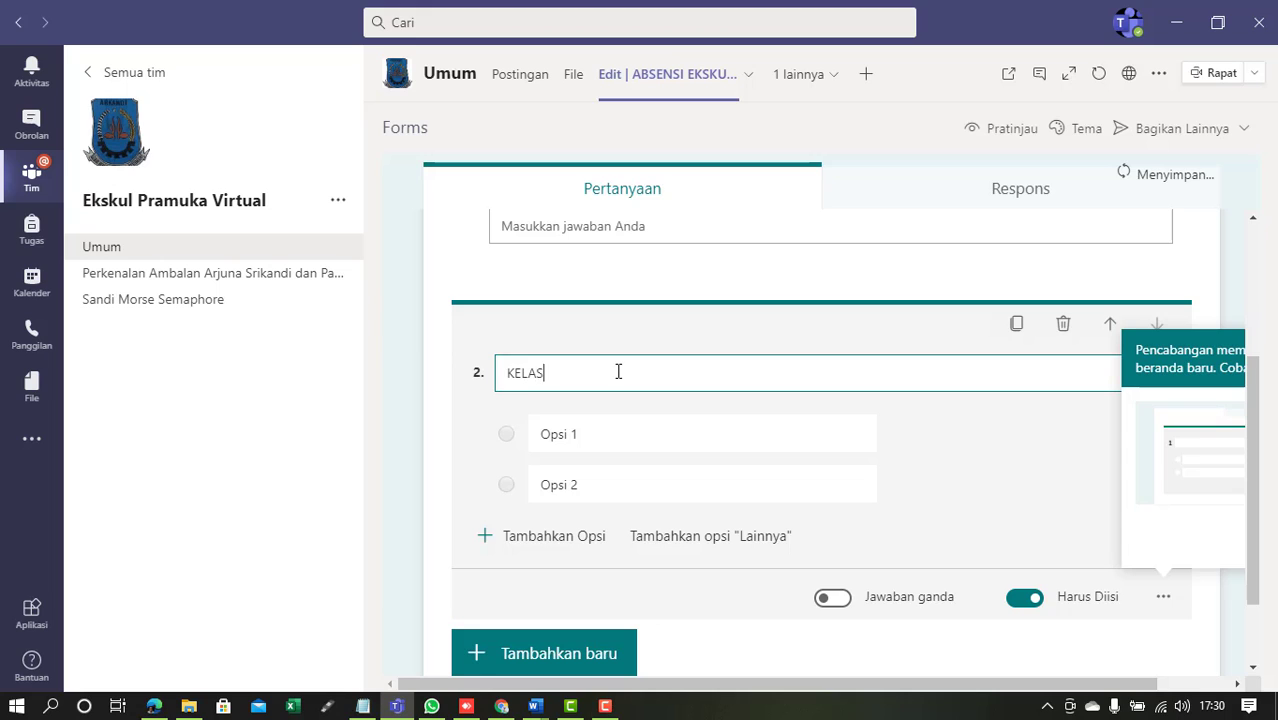
click(603, 424)
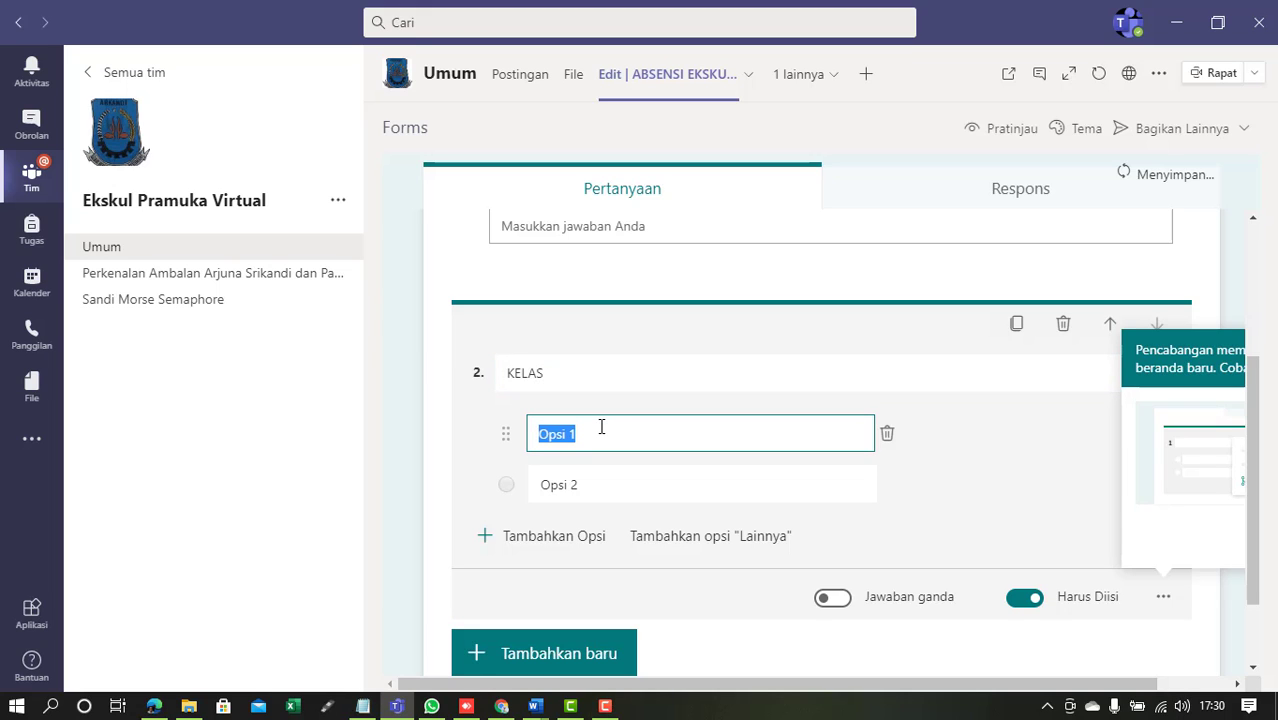
text(X-MIA)
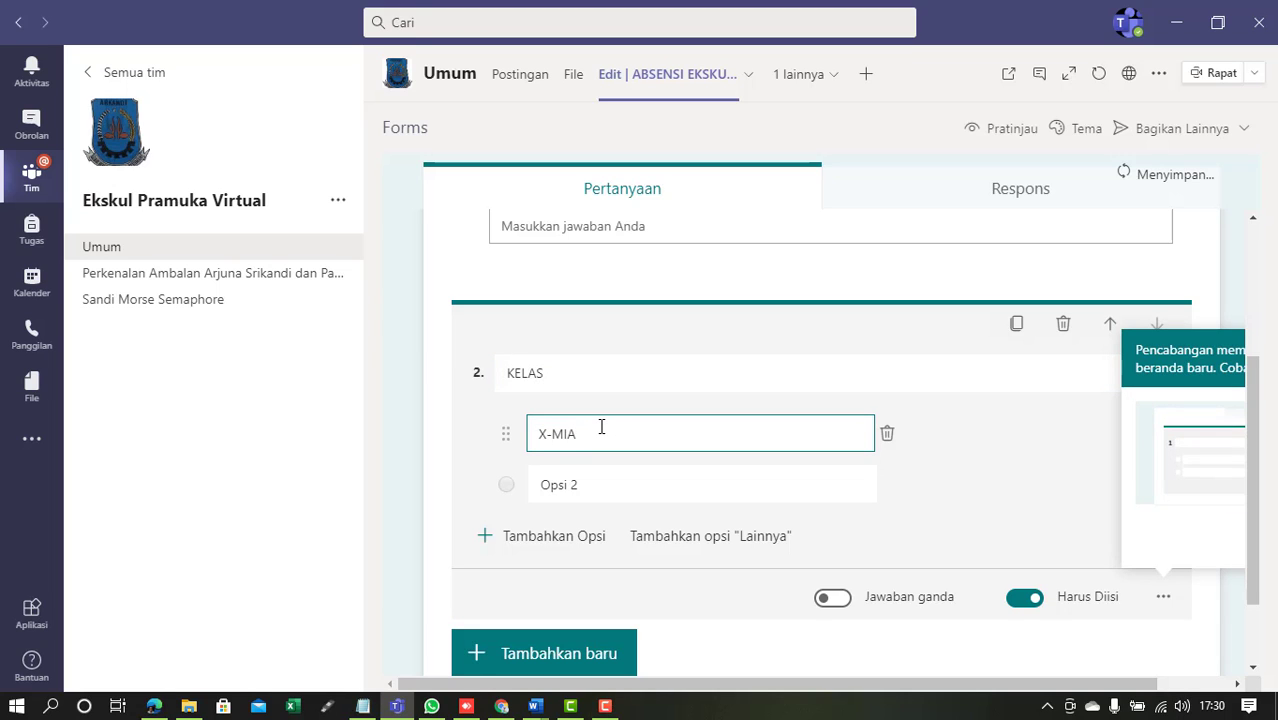
text(-1)
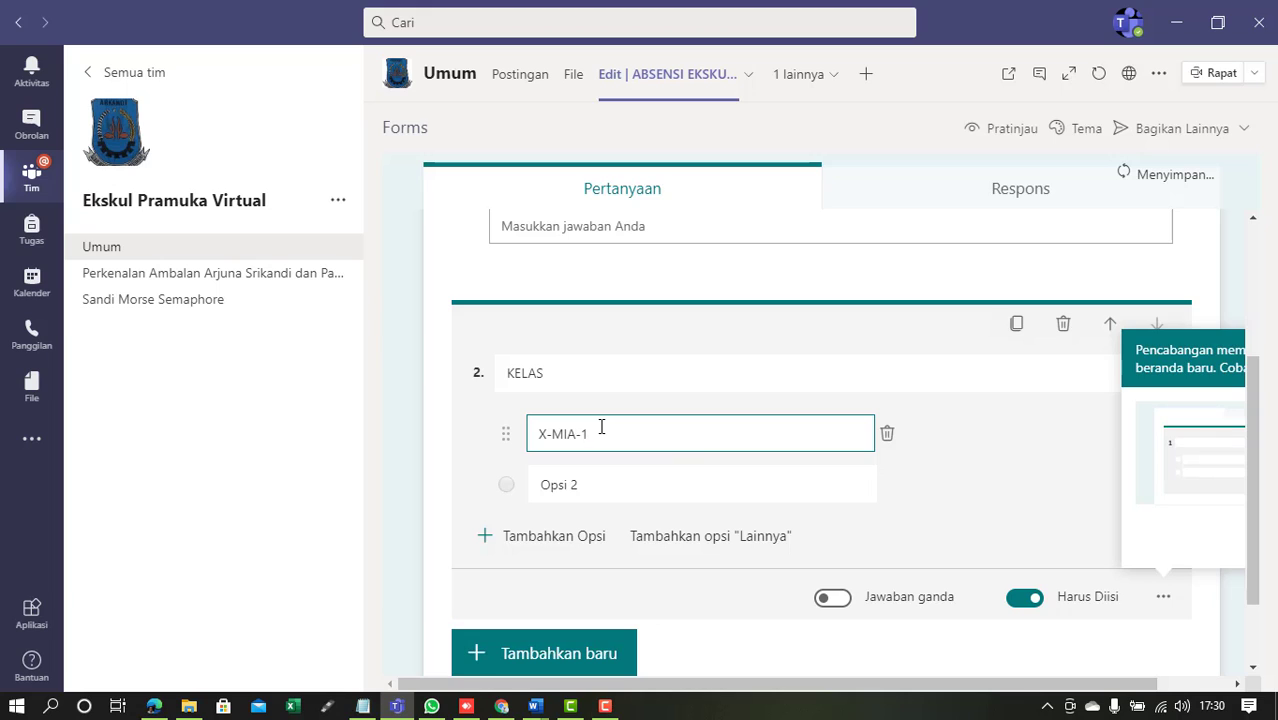
Step: Set the second KELAS option to "X-MIA.2" and add a third option "X-MIA.3"
click(551, 485)
text(X-MIA-2)
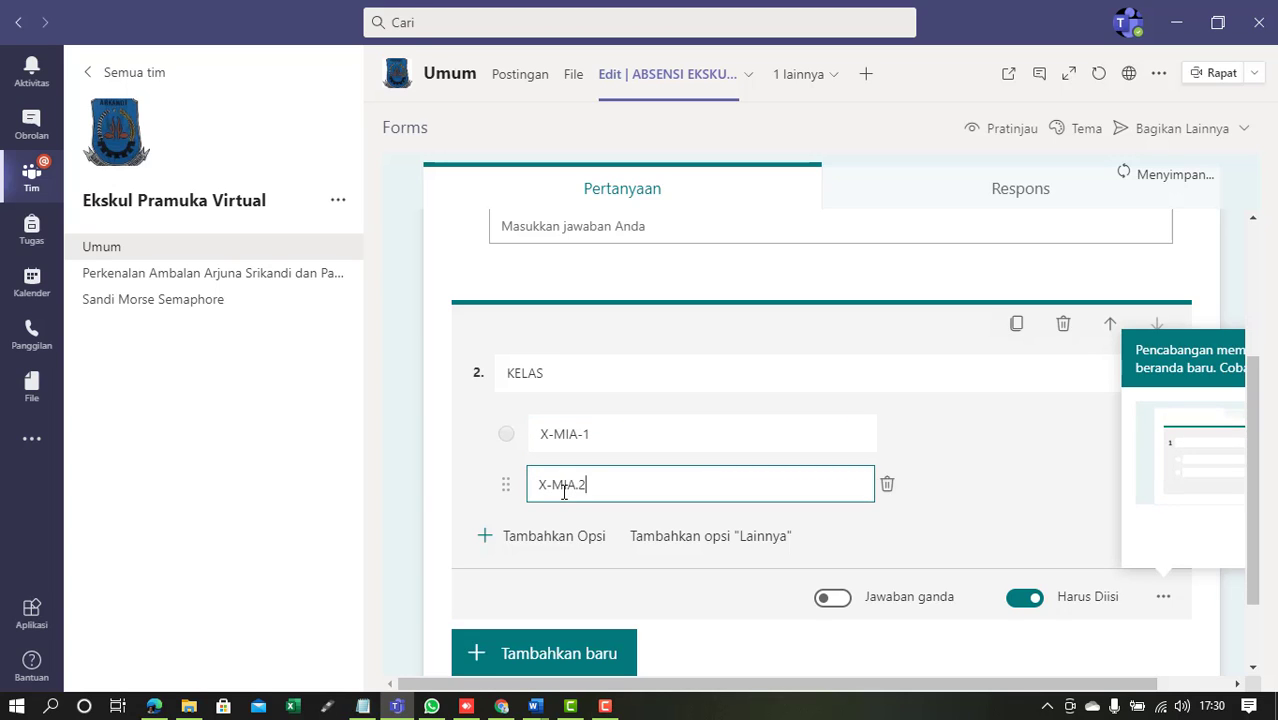
click(557, 537)
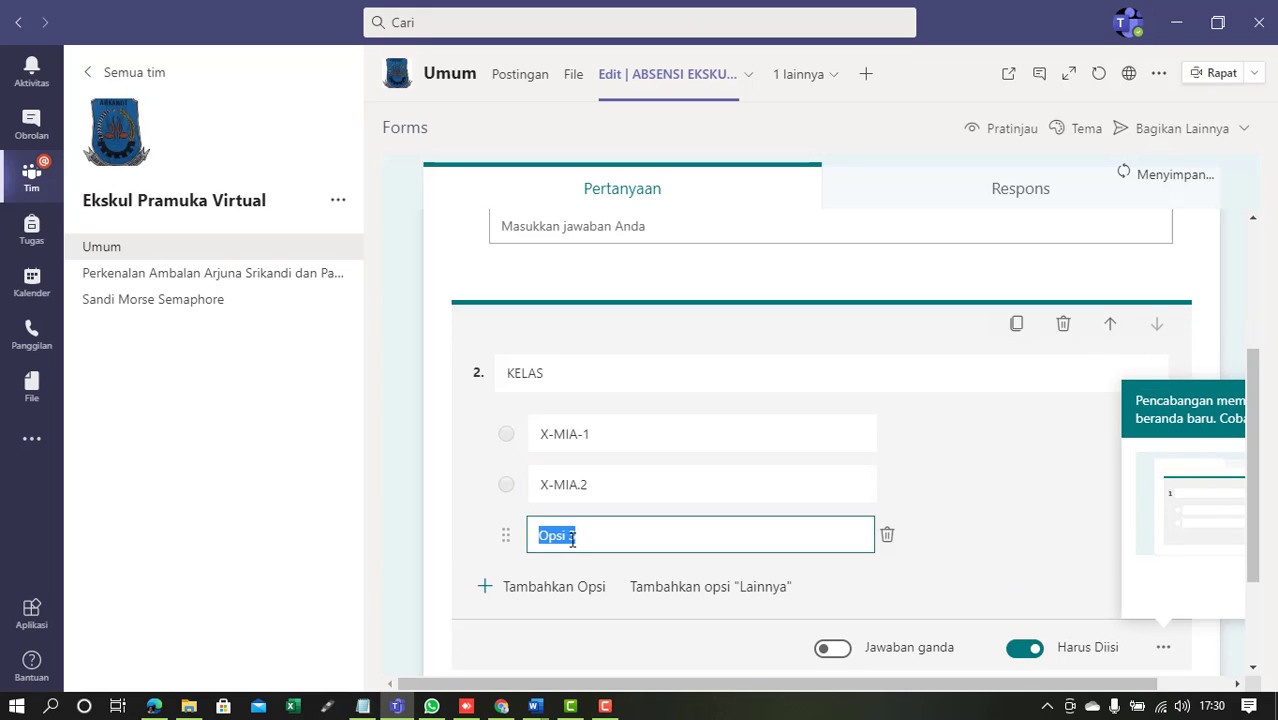
text(X-MIA)
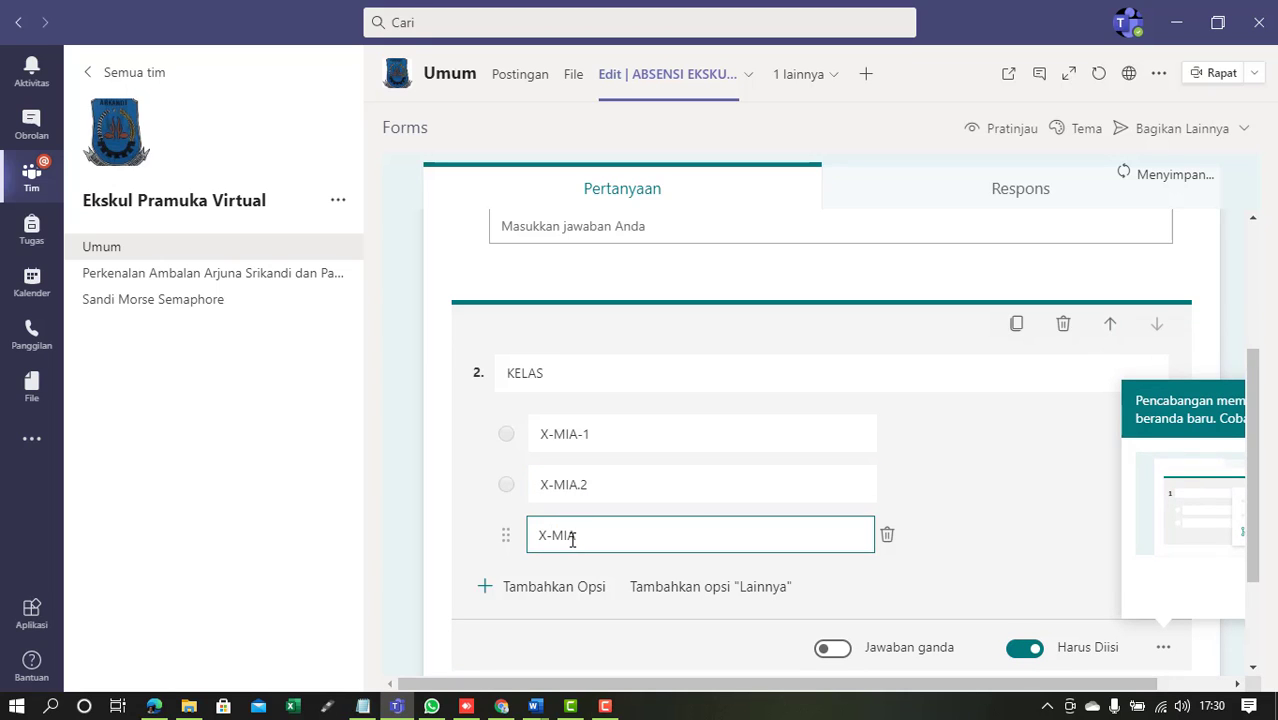
text(.3)
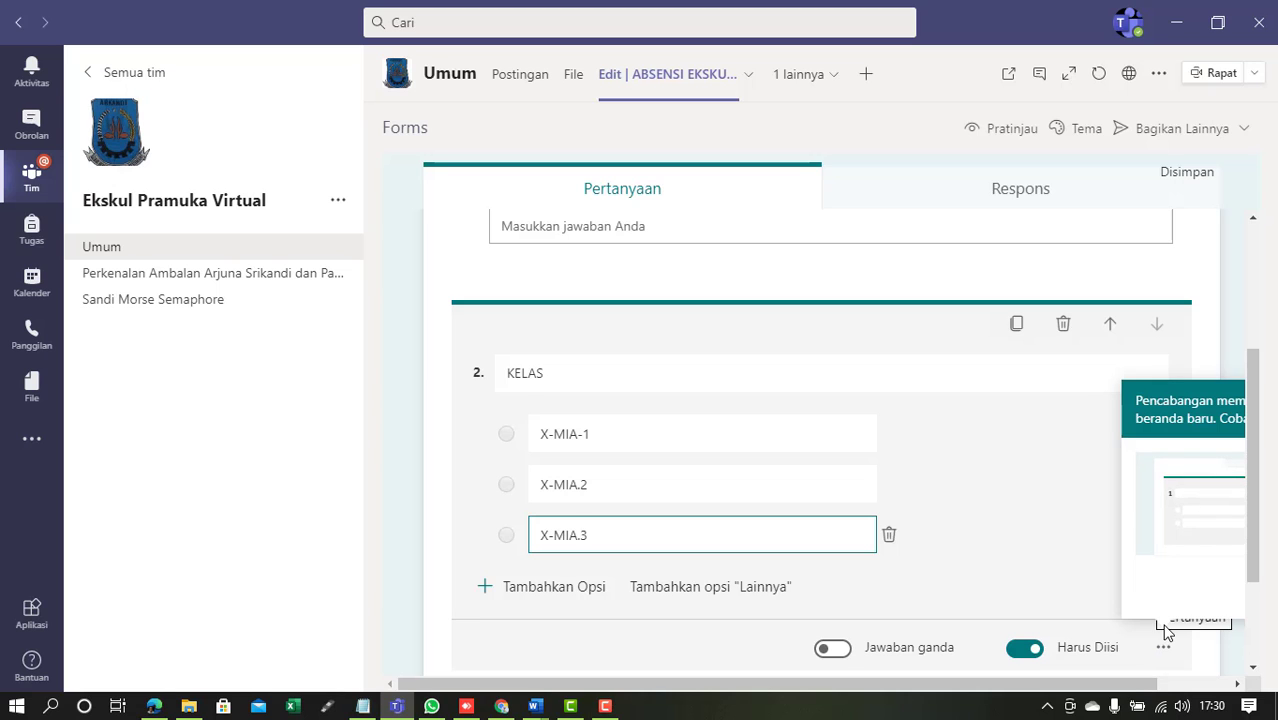
click(1200, 678)
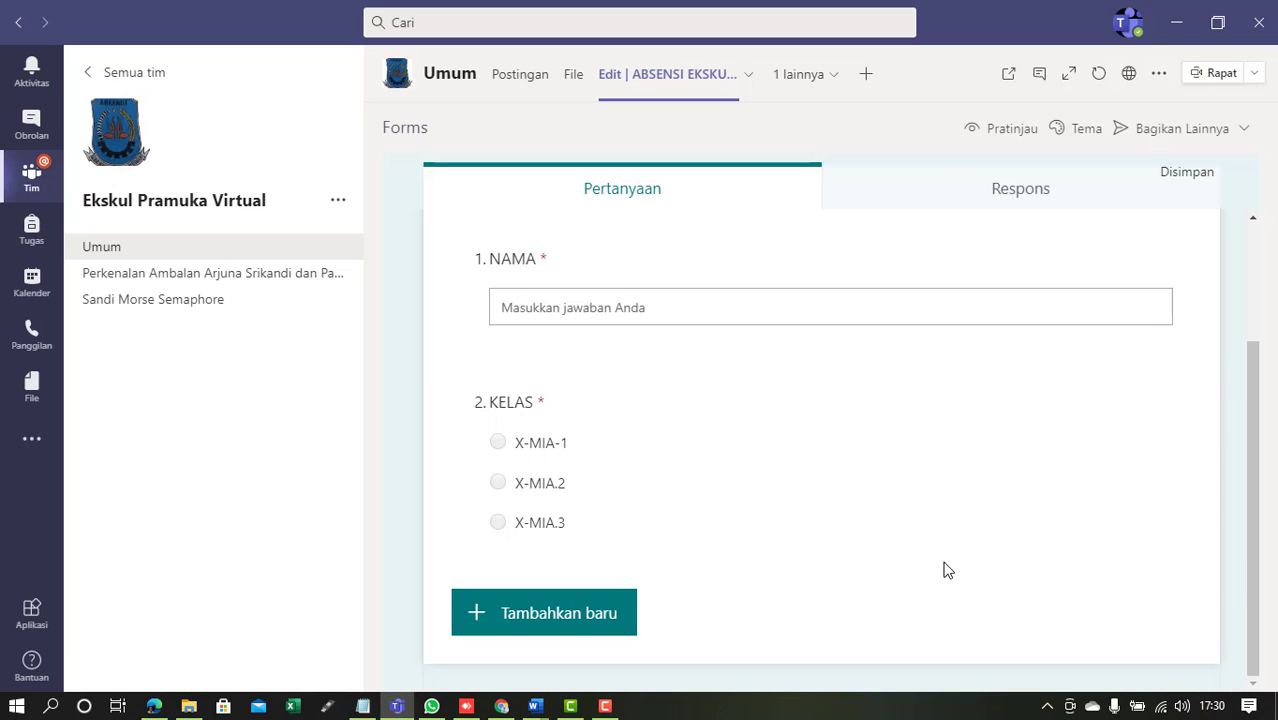
Step: Change the KELAS question so that its answer options are presented as a drop-down list
click(748, 450)
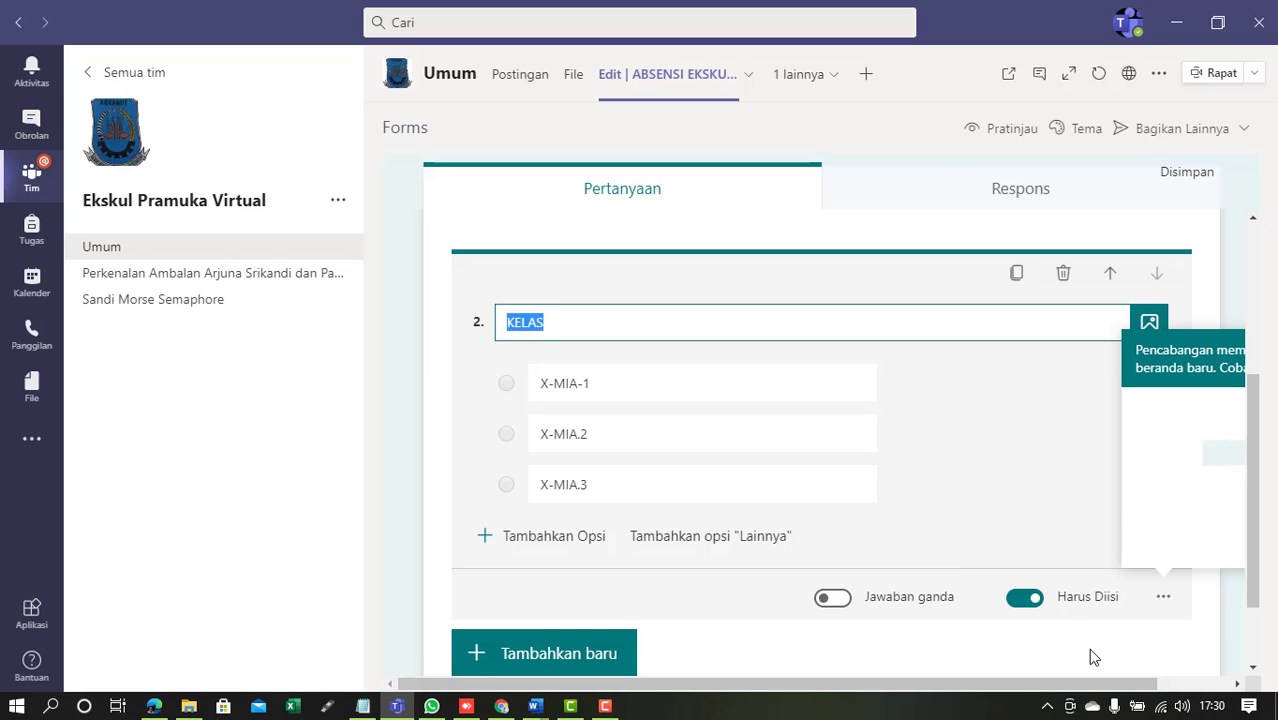
click(1087, 685)
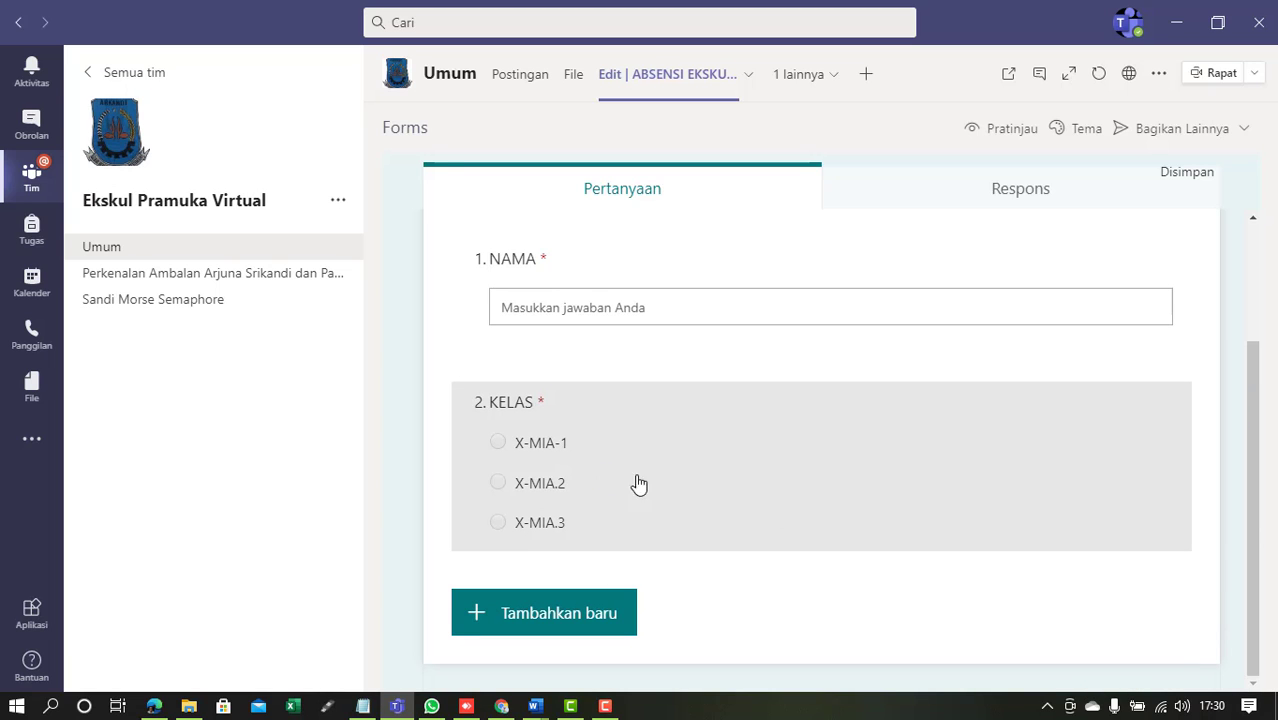
click(904, 474)
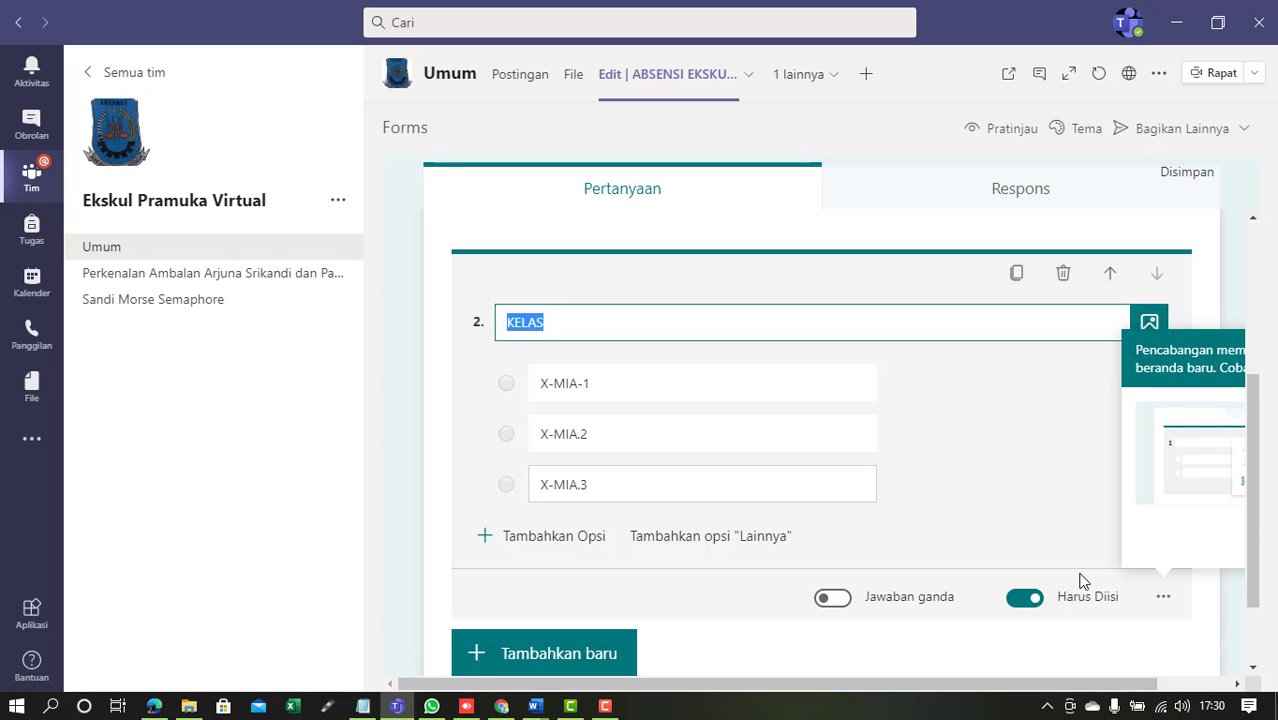
click(1163, 600)
click(1150, 580)
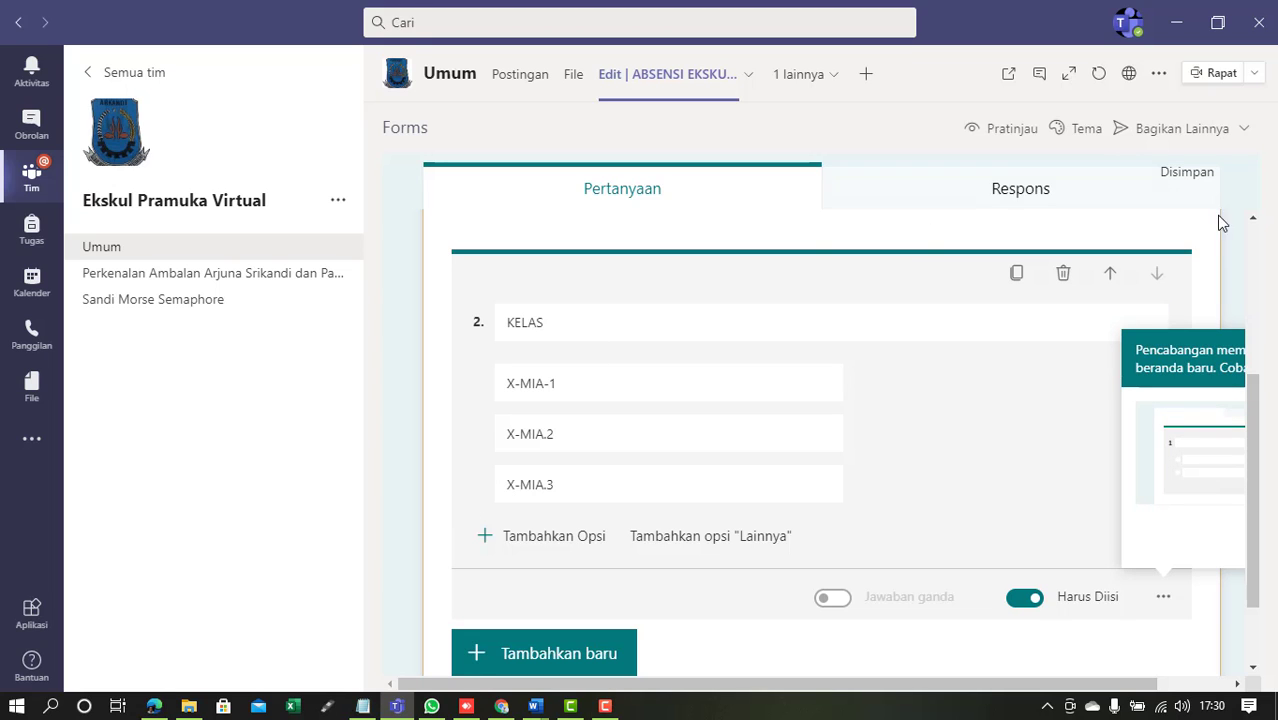
click(1127, 686)
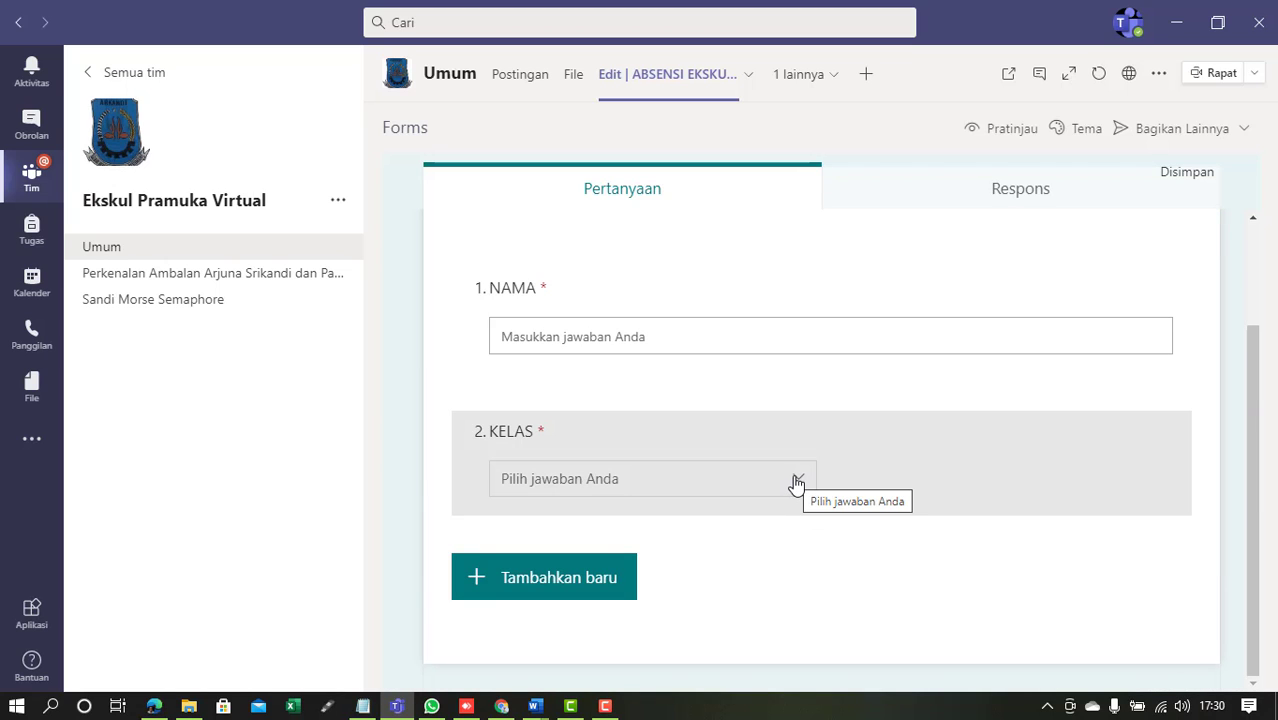
Step: Preview the form, check the answer options in the KELAS drop-down list, and return to editing
click(976, 130)
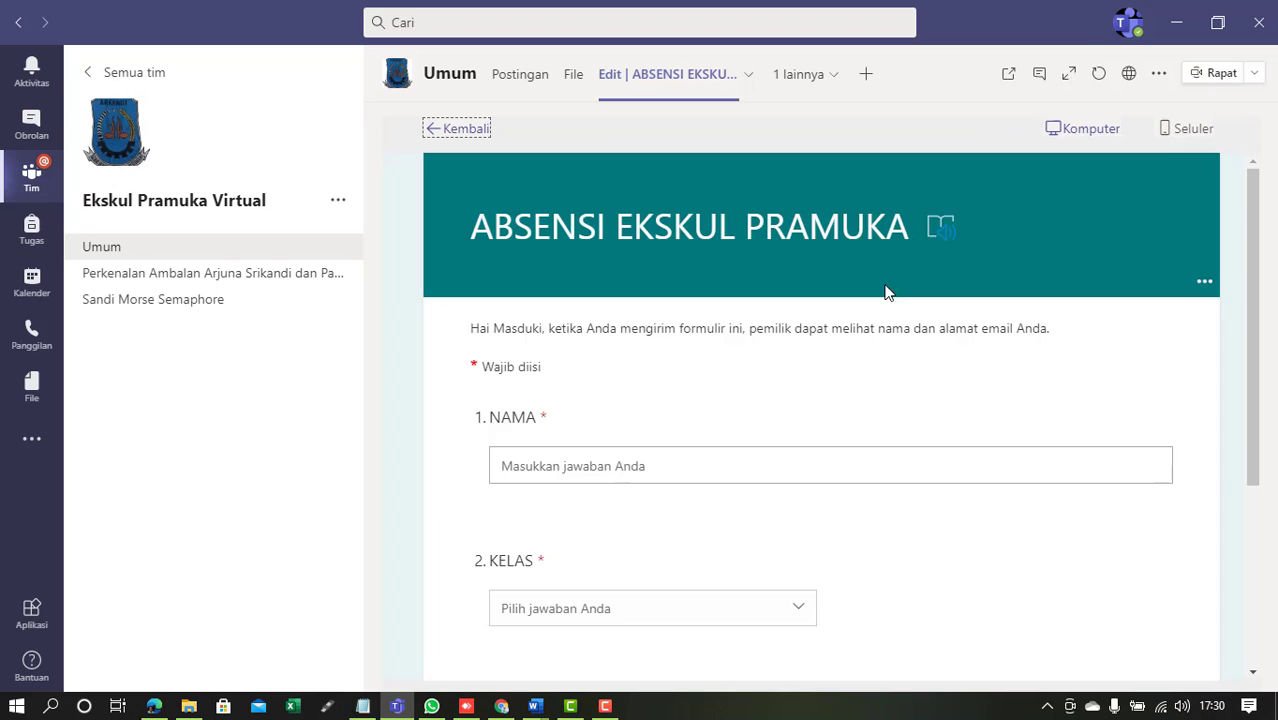
click(800, 607)
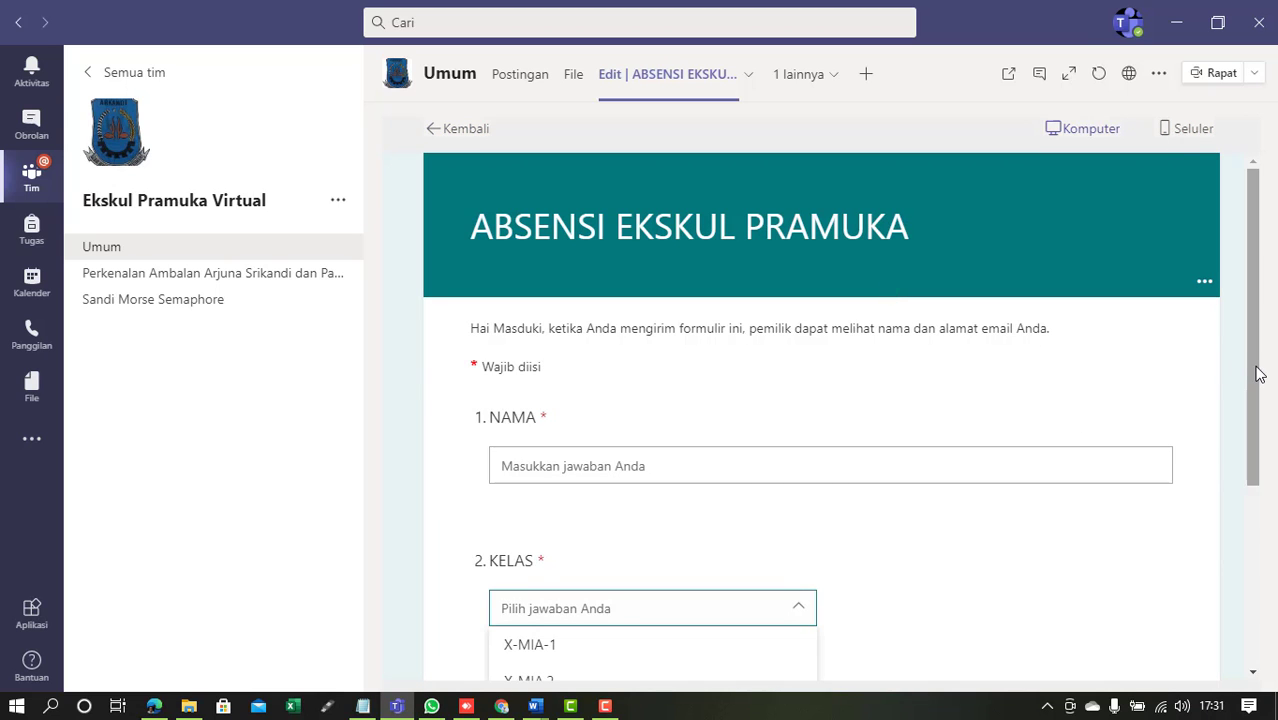
drag(1258, 371, 1256, 480)
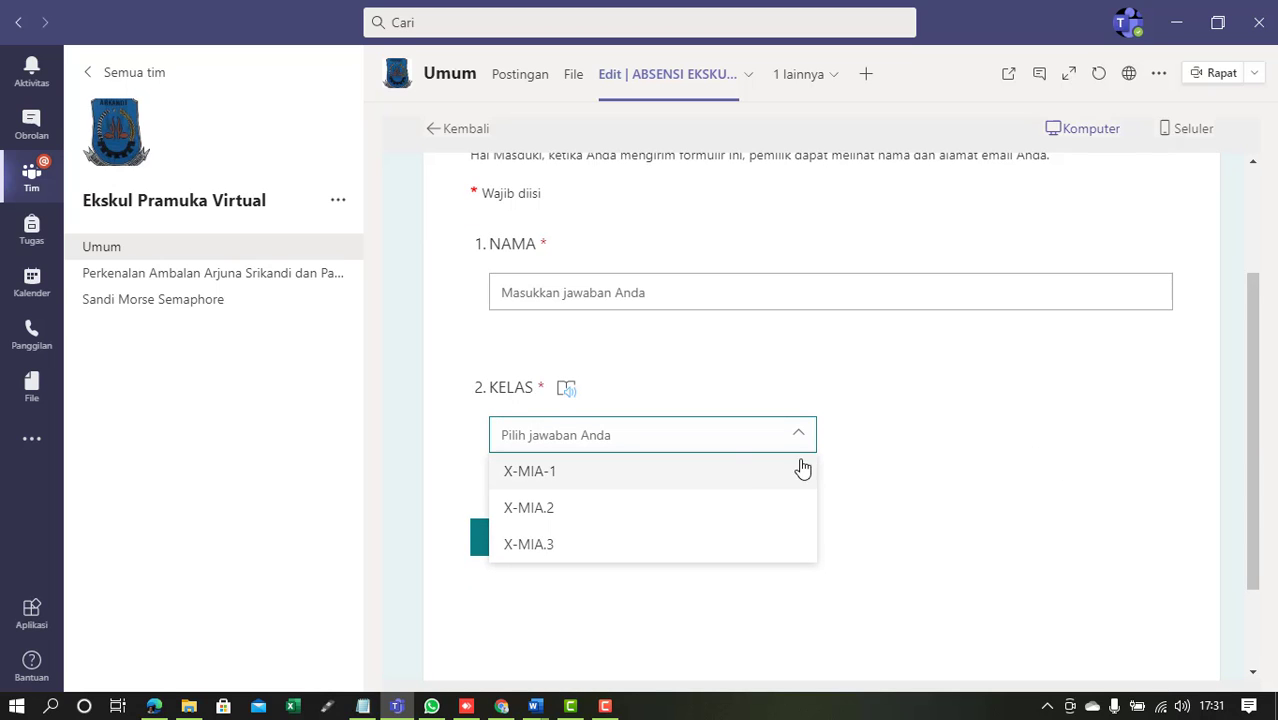
click(1001, 390)
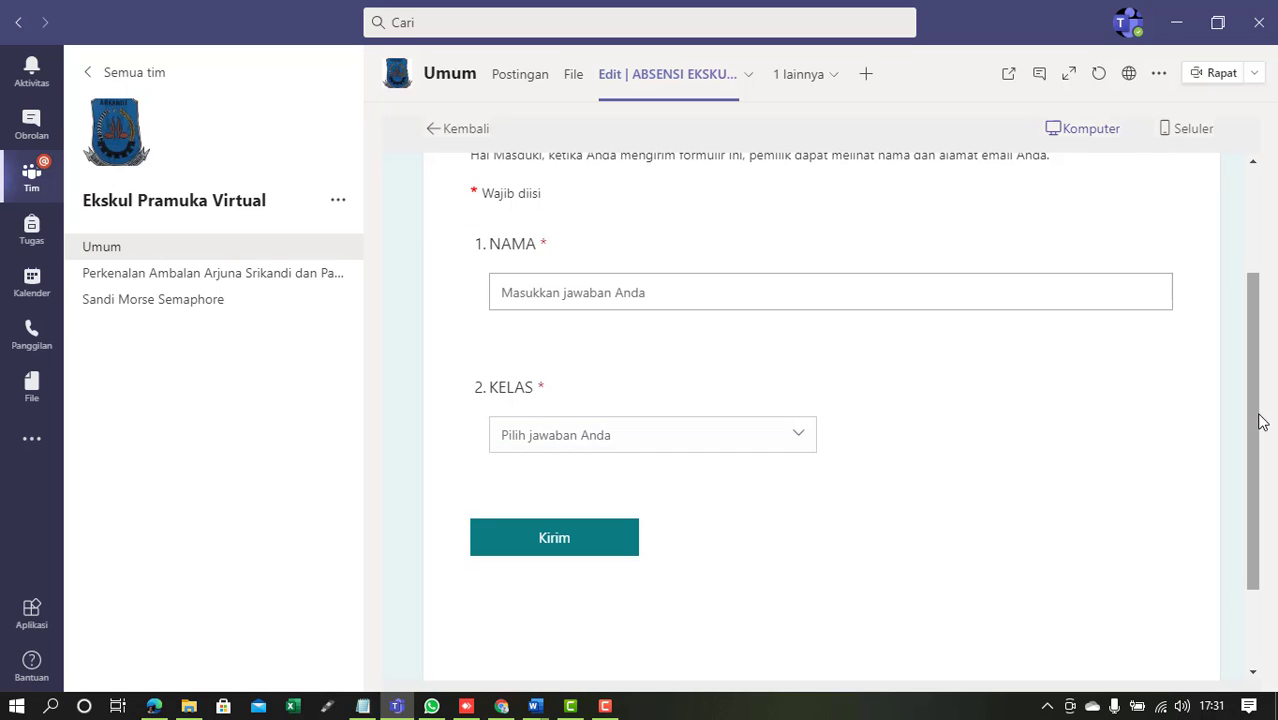
drag(1258, 420, 1250, 305)
click(448, 131)
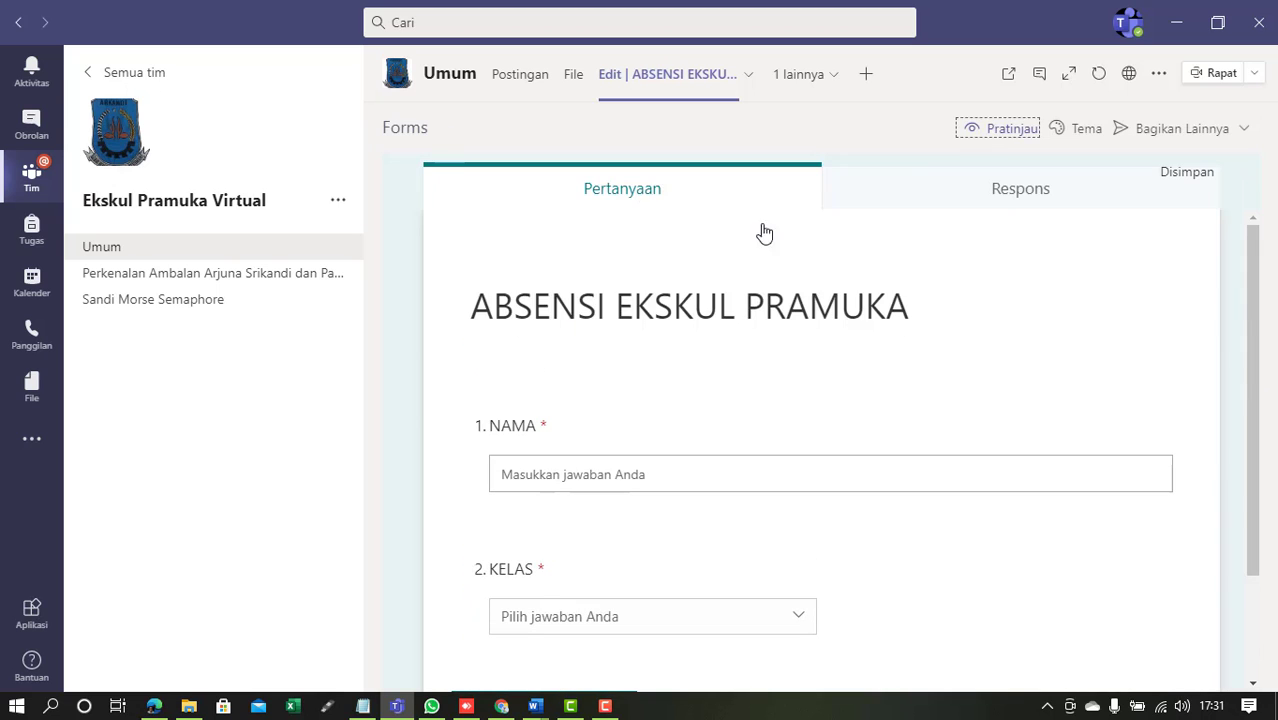
Step: Add a text question titled "KESAN DAN PESAN SETELAH MENGIKUTI EKSKUL VIRTUAL" below KELAS and enable long answers for it
drag(1255, 285, 1275, 465)
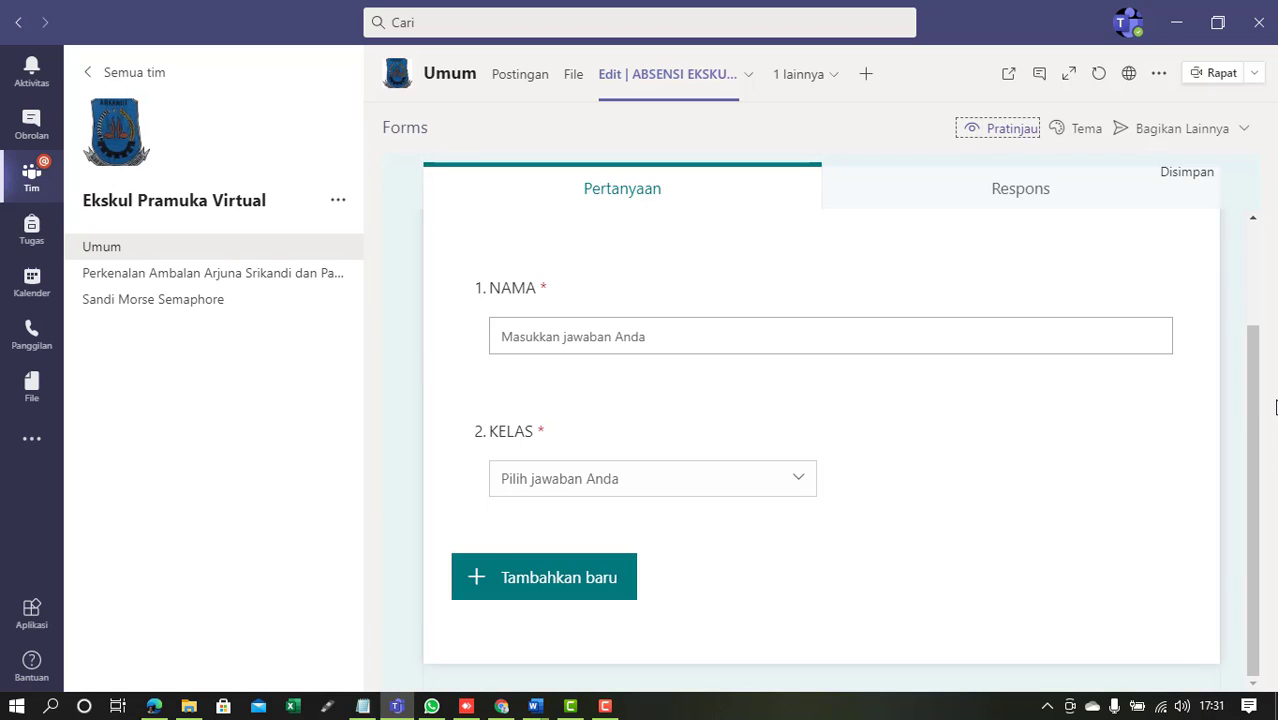
mouse_move(1258, 408)
mouse_down()
mouse_move(1239, 313)
mouse_move(1248, 430)
mouse_up()
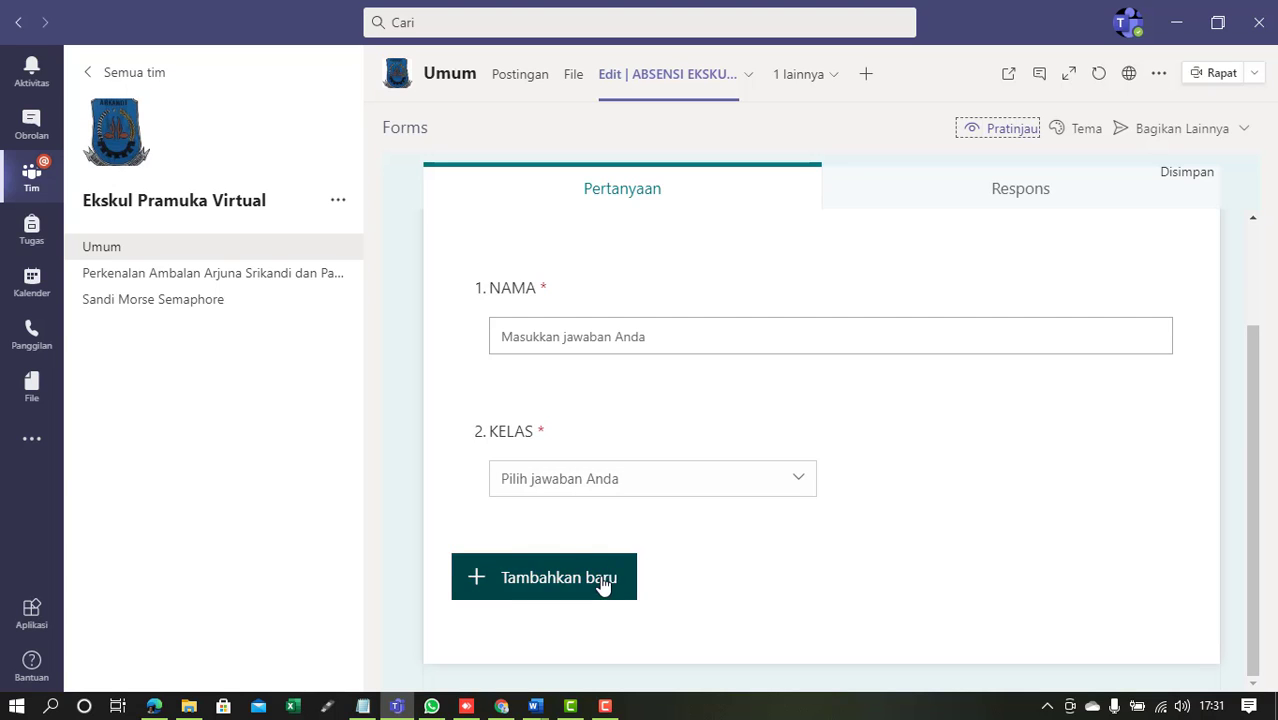
click(602, 584)
click(667, 580)
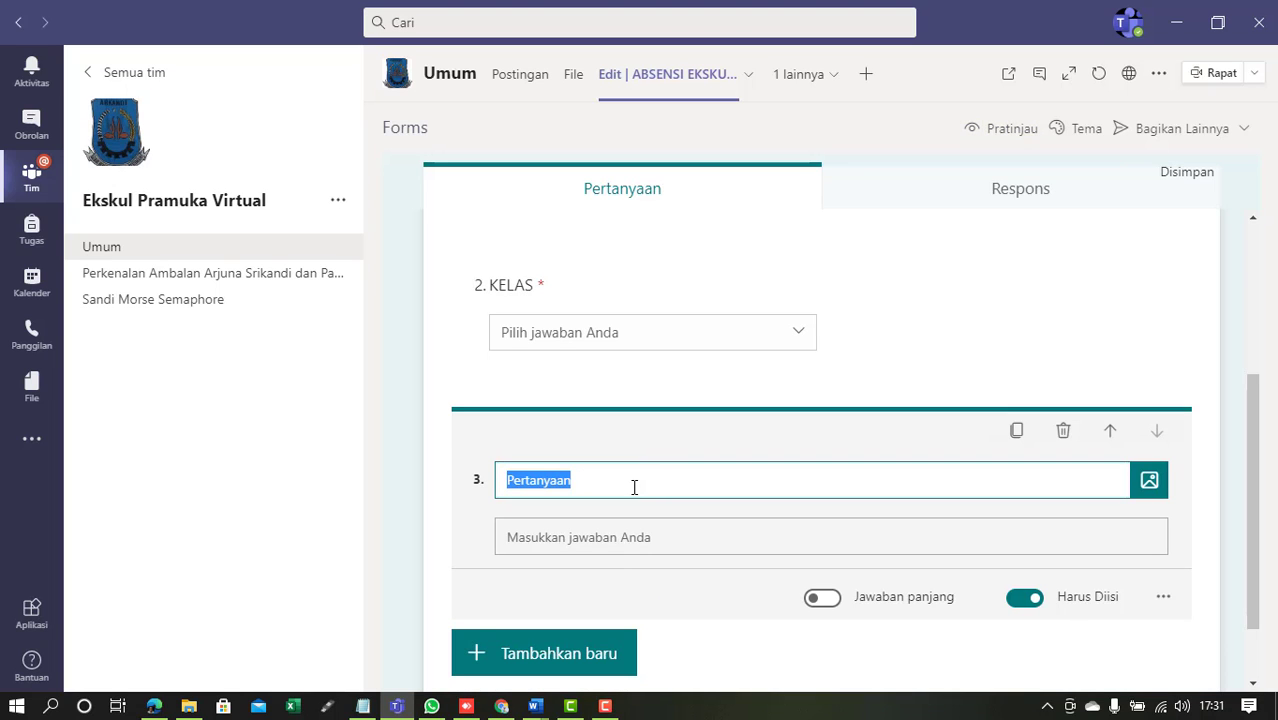
text(KESA)
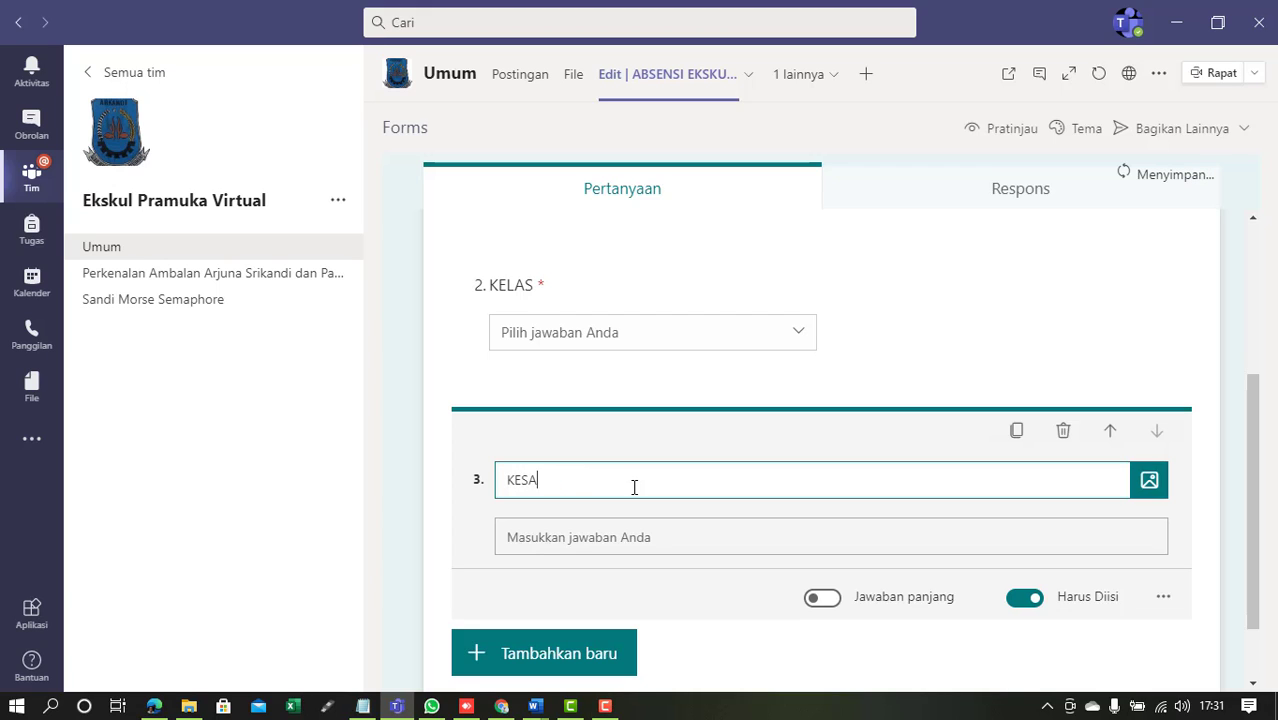
text(N DAN PESAN S)
text(ETEK)
text(AH MENGIKUTI)
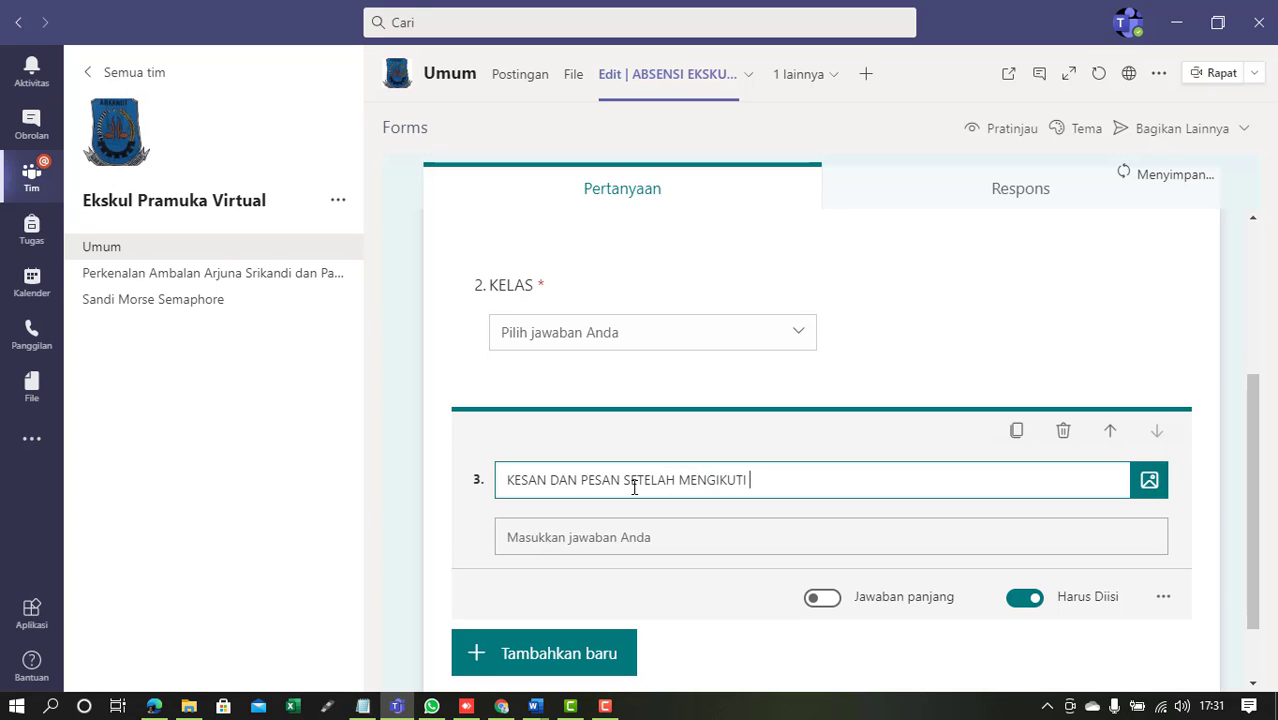
text( EKSKUL VIRTUAL)
click(625, 541)
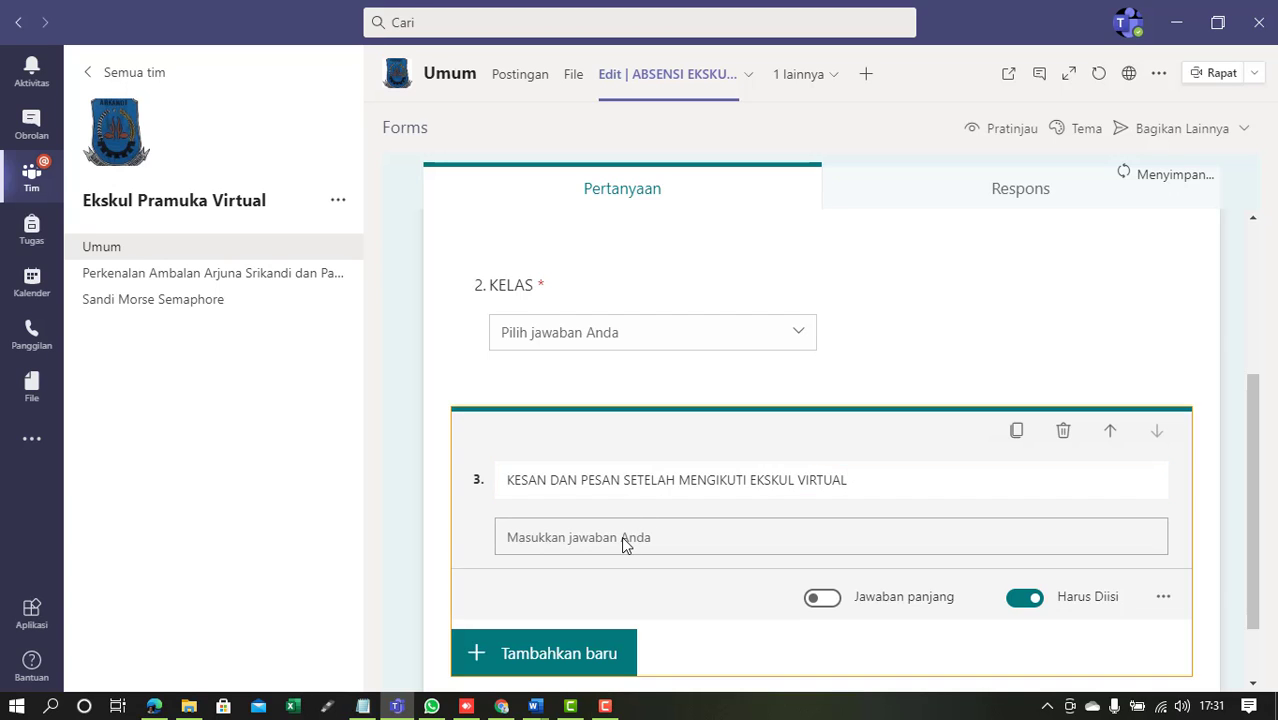
click(817, 598)
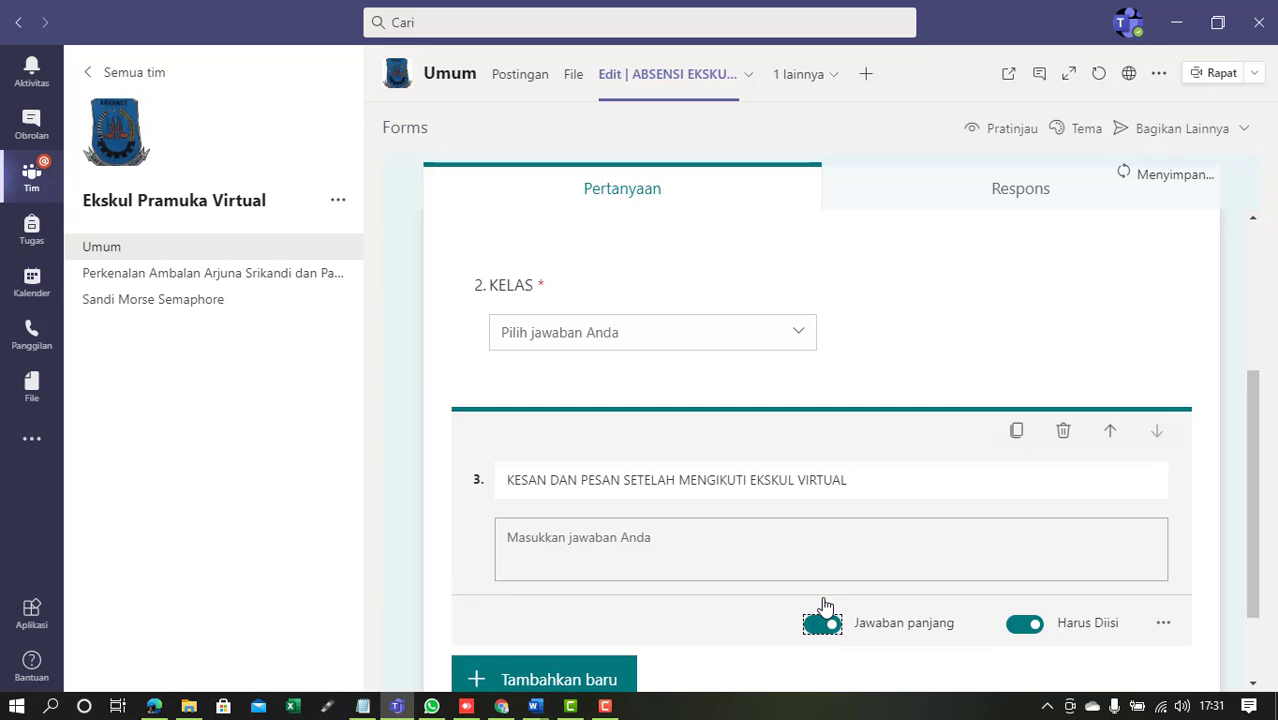
Step: Add a file-upload question titled "UNGGAP FOTO SAAT EKSKUL DENGAN UKURAN FILE TERKECIL" as question 4, accepting the OneDrive folder creation
click(1255, 455)
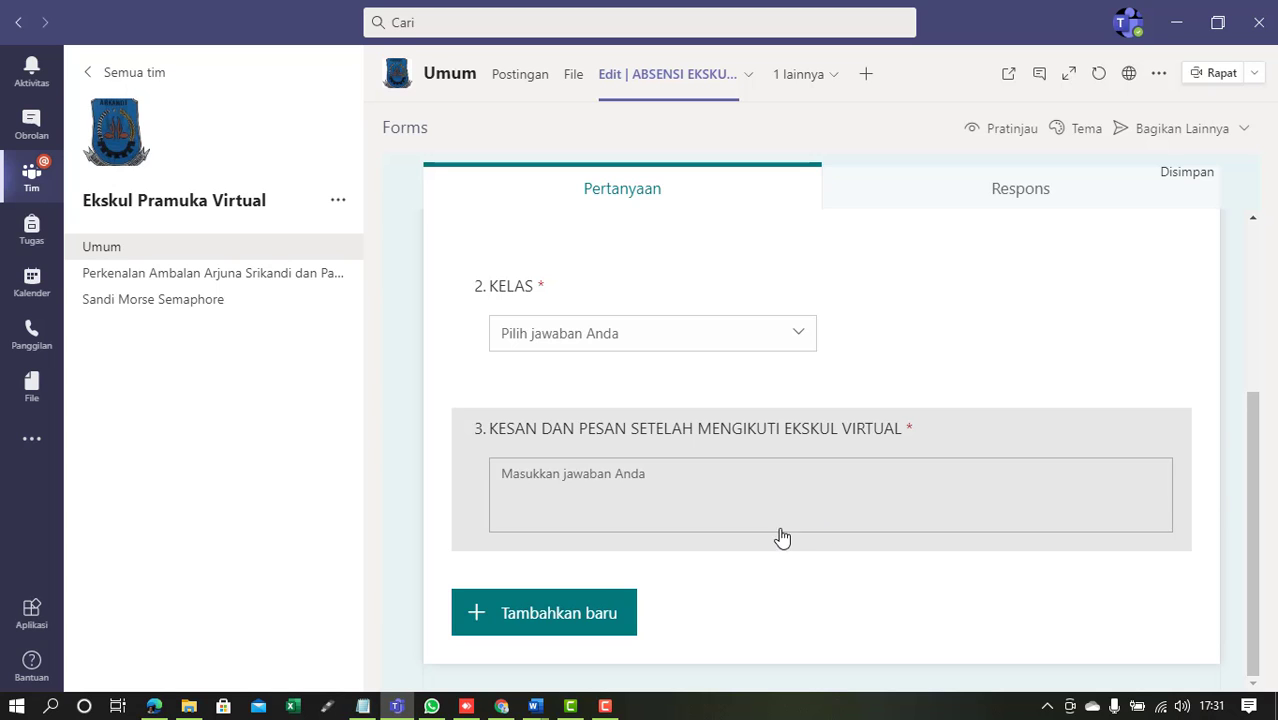
click(574, 613)
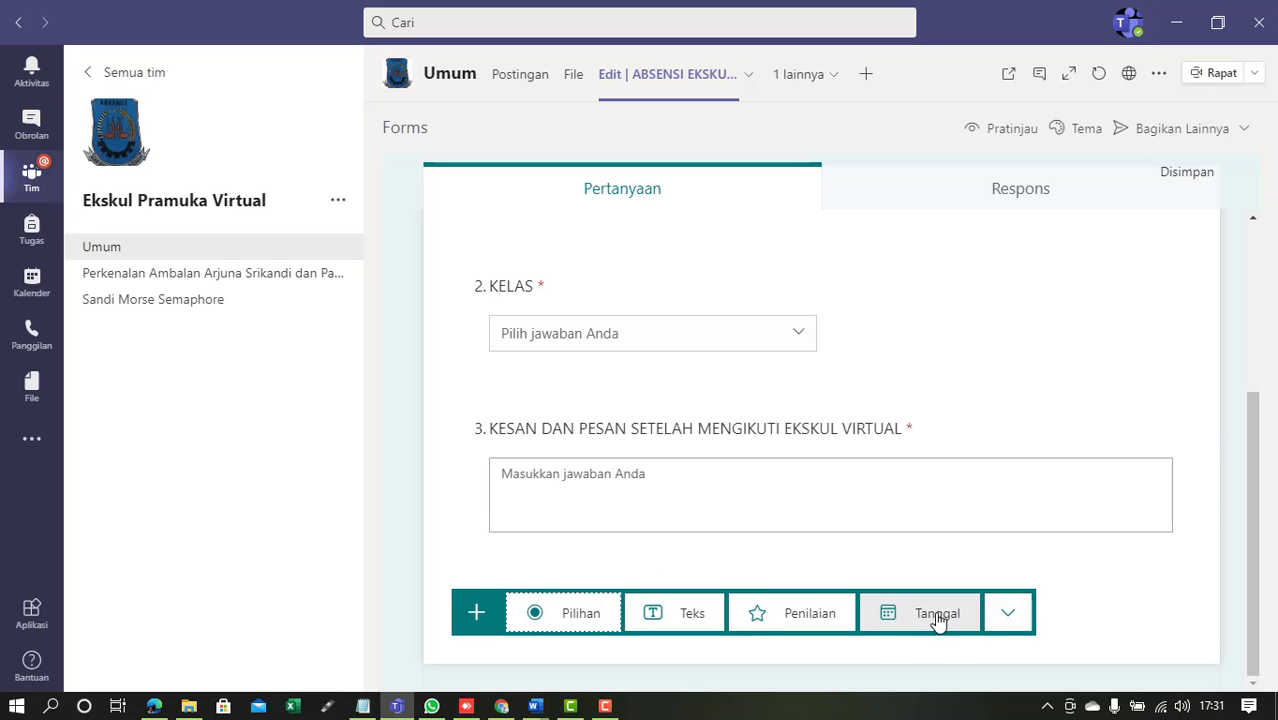
click(1006, 613)
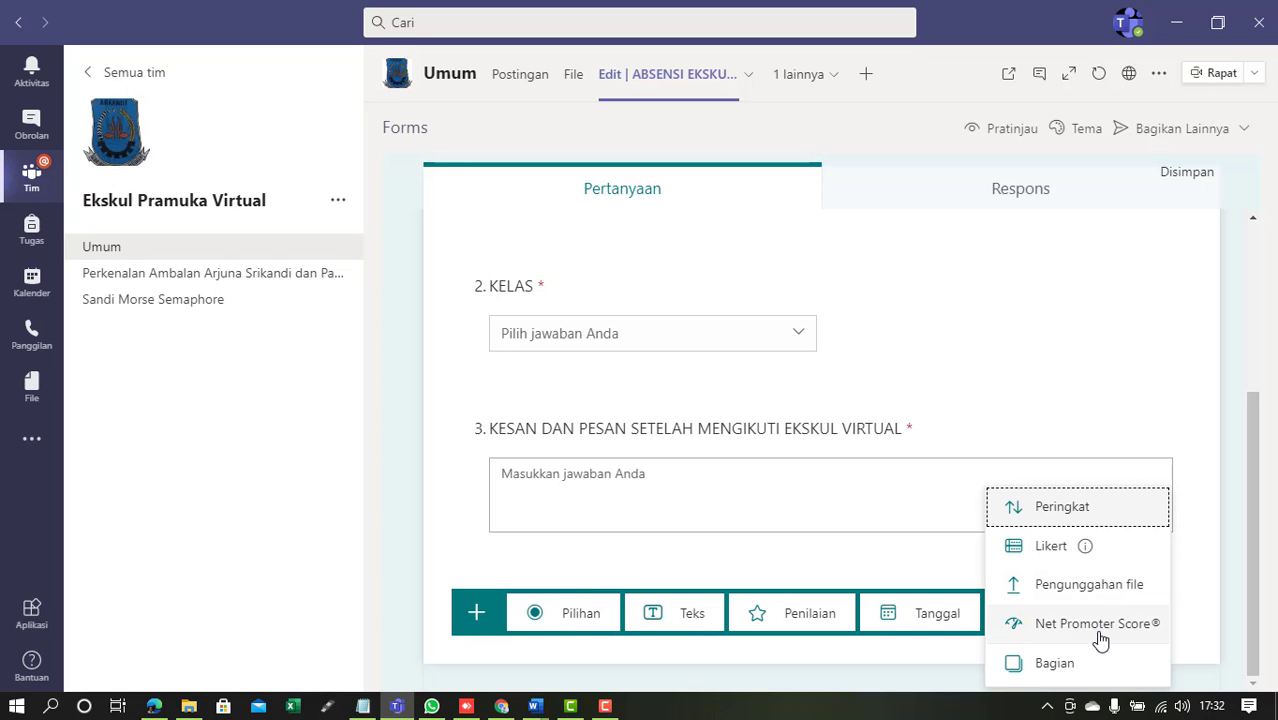
click(1137, 596)
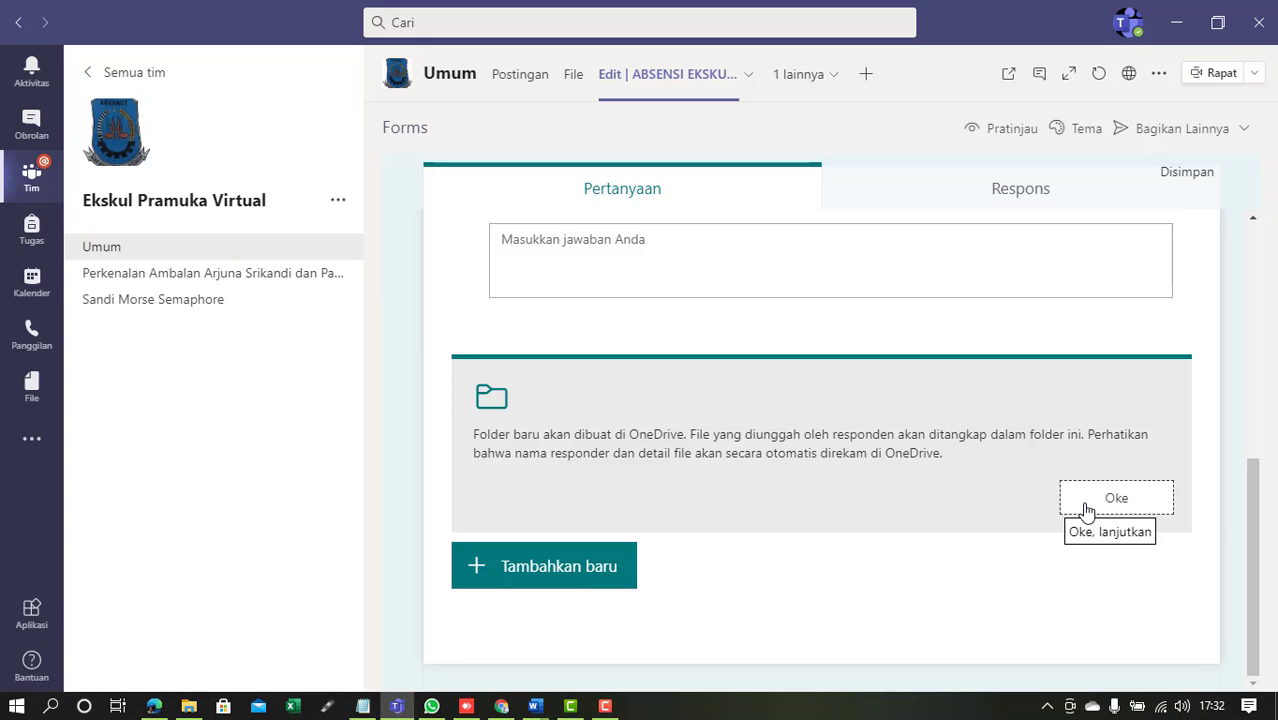
click(1087, 511)
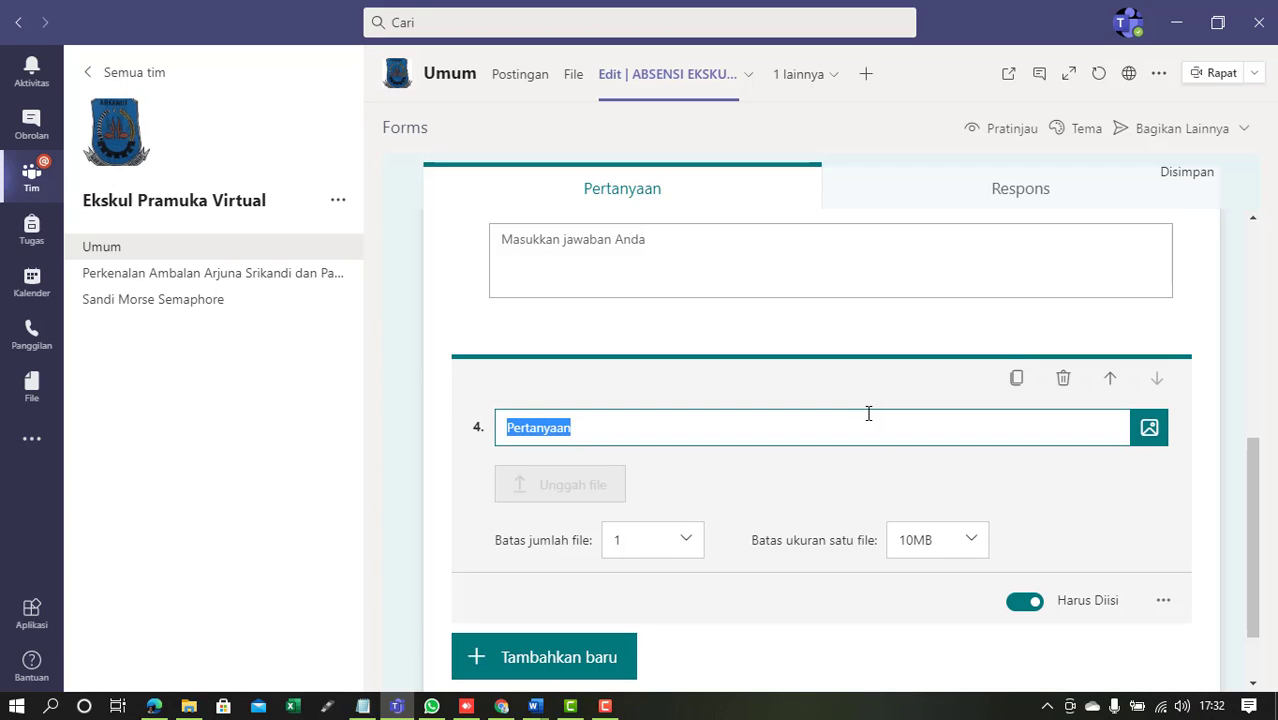
text(UNGGA)
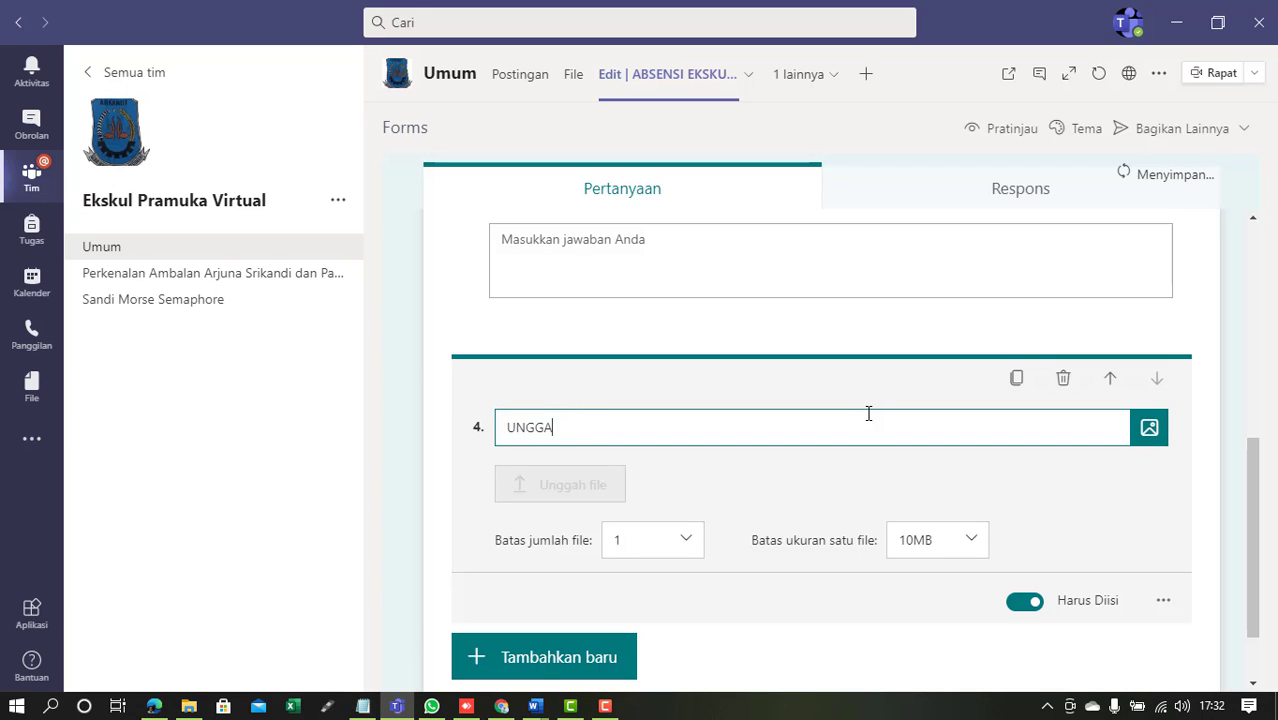
text(P FOTO SAAT EKSK)
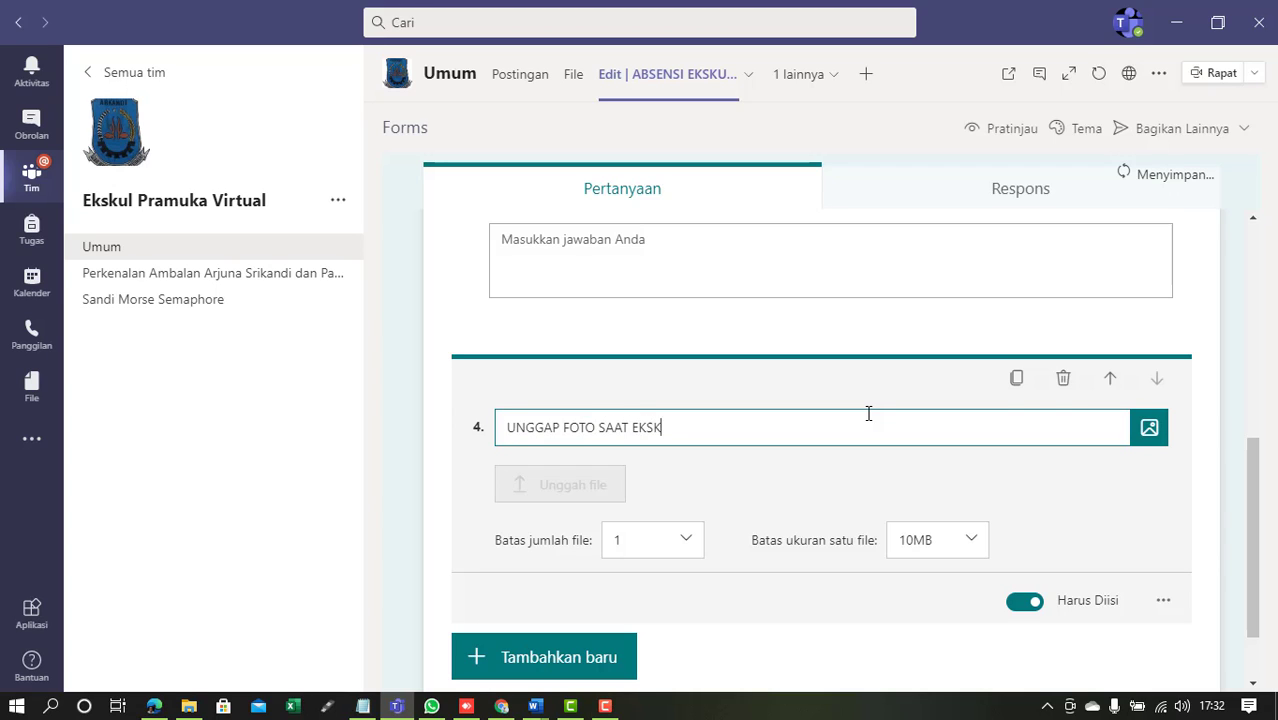
text(UL DENGAN UKURAN FIL)
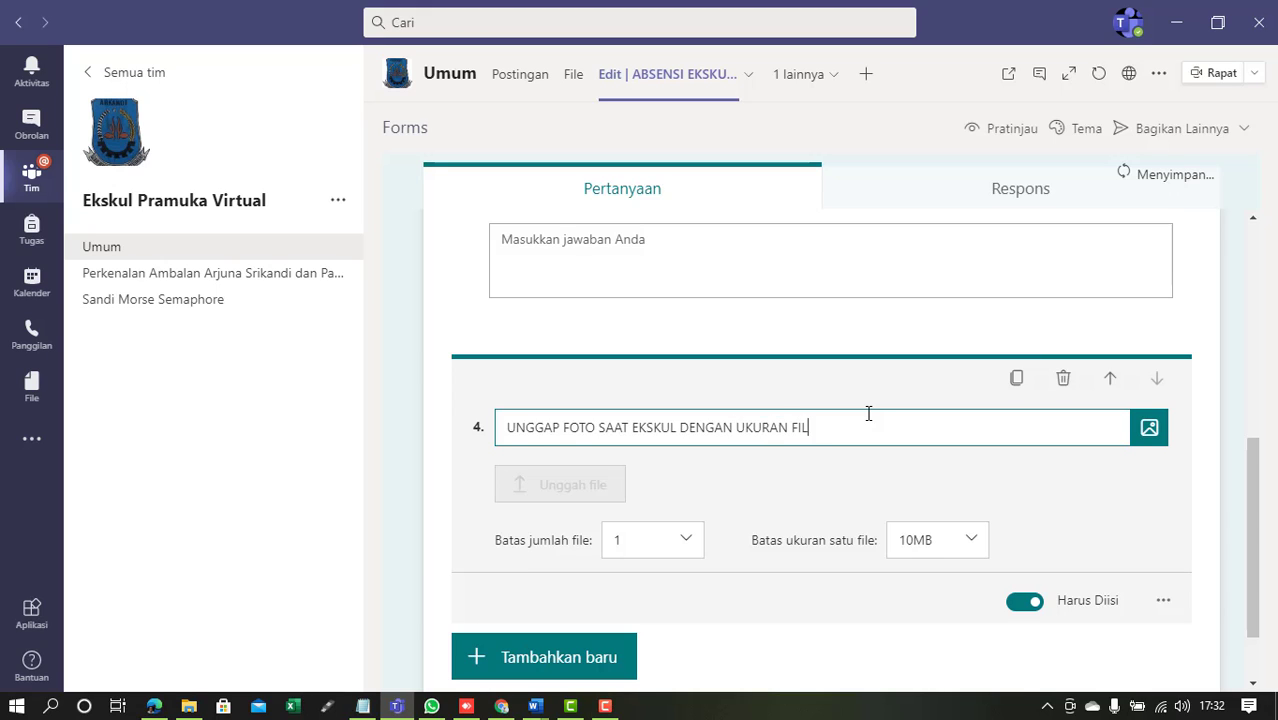
text(E TERKECIL)
Step: Set the single-file size limit of the photo upload question to 1GB
click(975, 543)
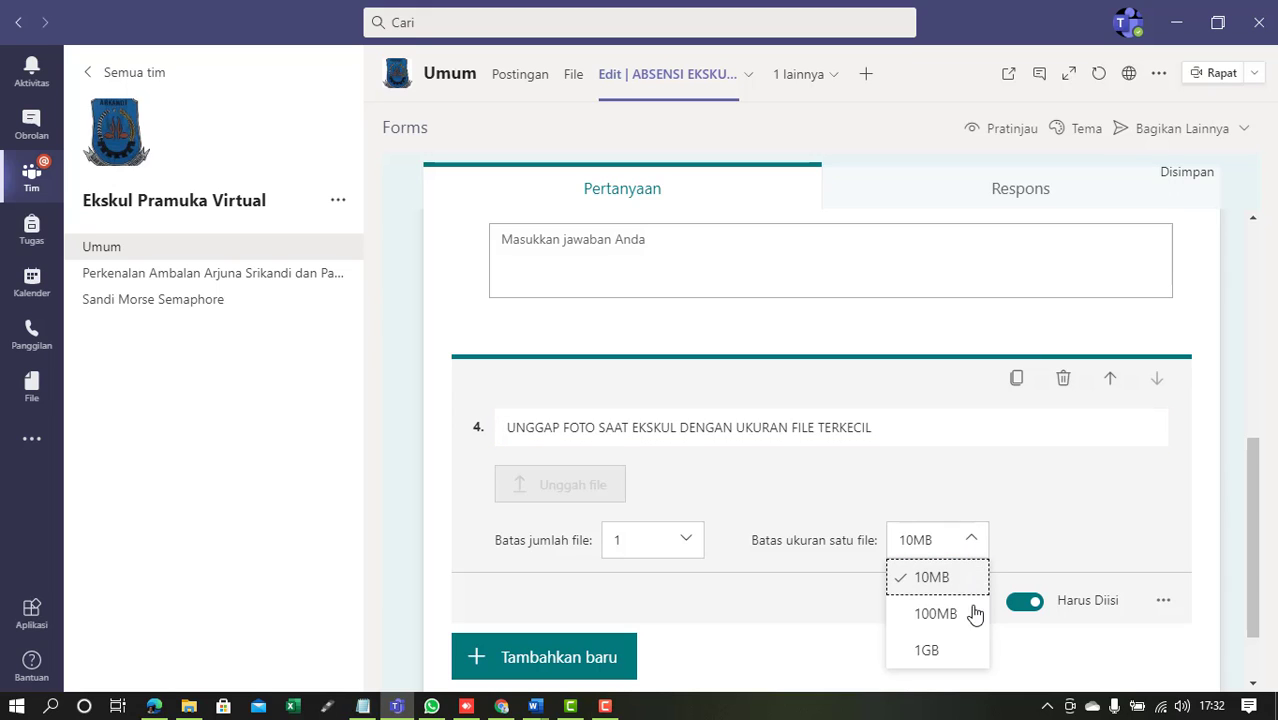
click(962, 654)
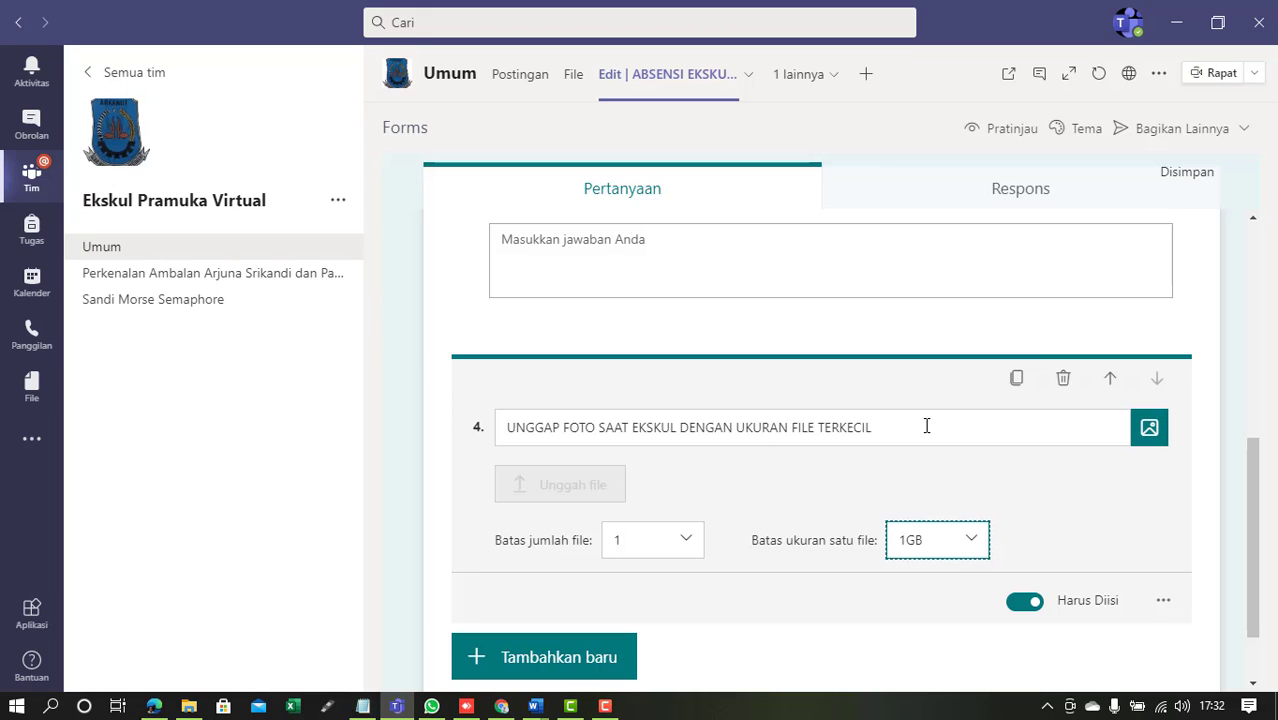
triple_click(927, 426)
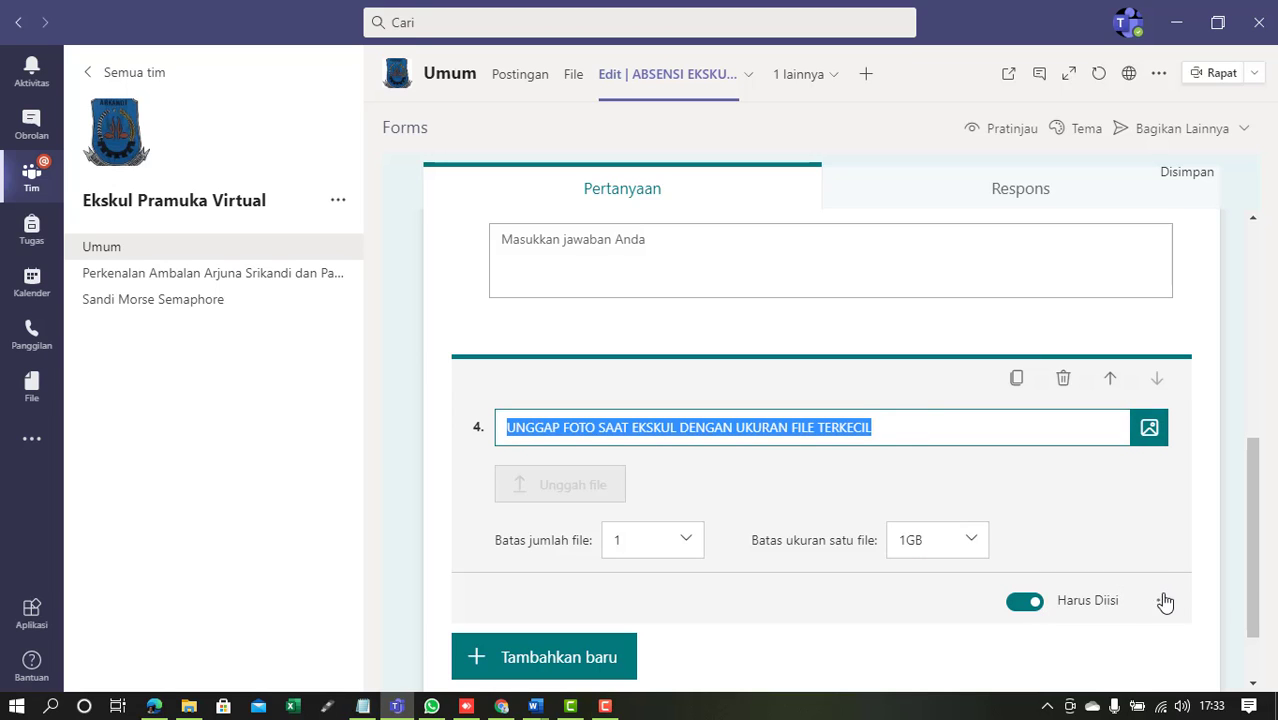
Step: Preview the complete form, check all questions down to the submit button, and return to editing
drag(1255, 575, 1244, 534)
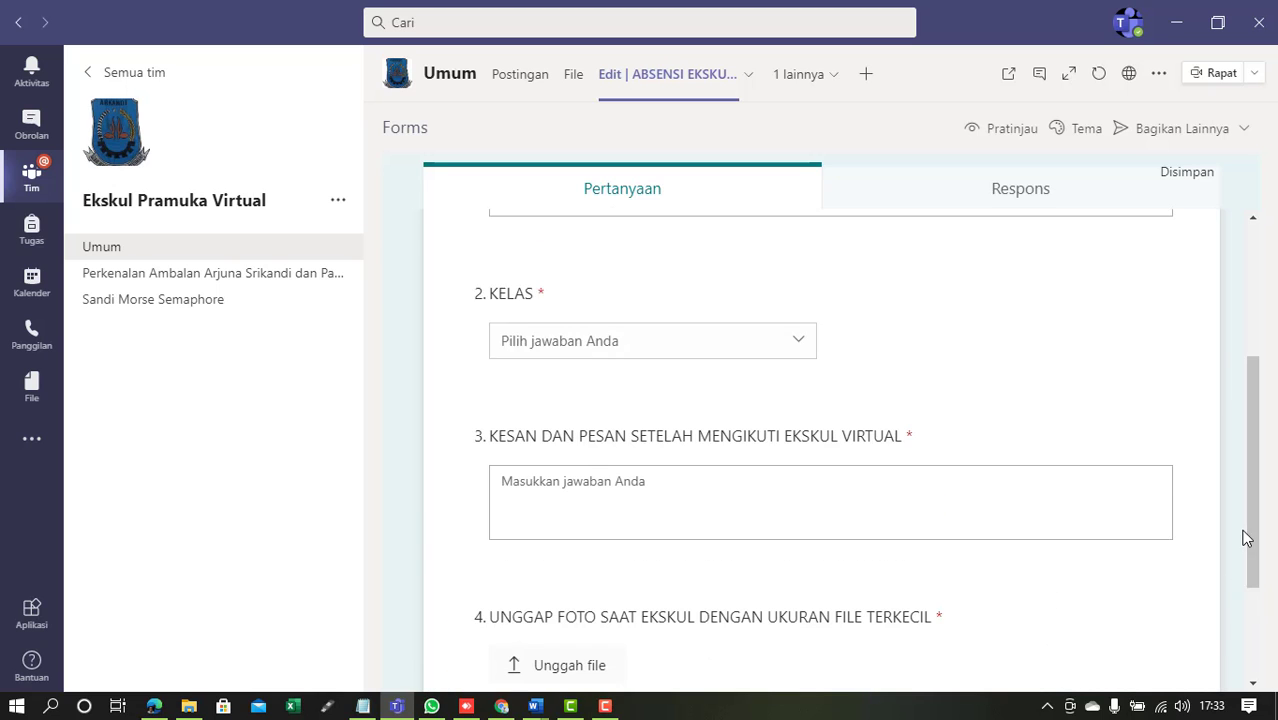
click(996, 130)
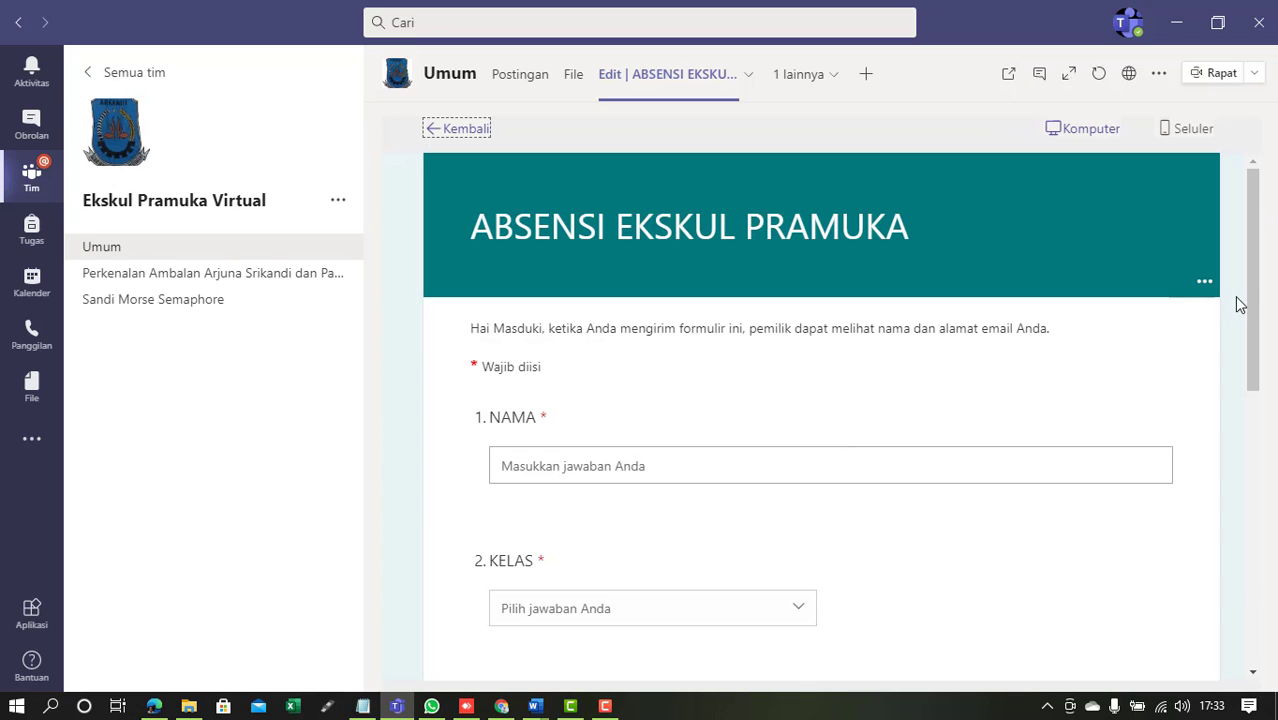
drag(1250, 304, 1240, 521)
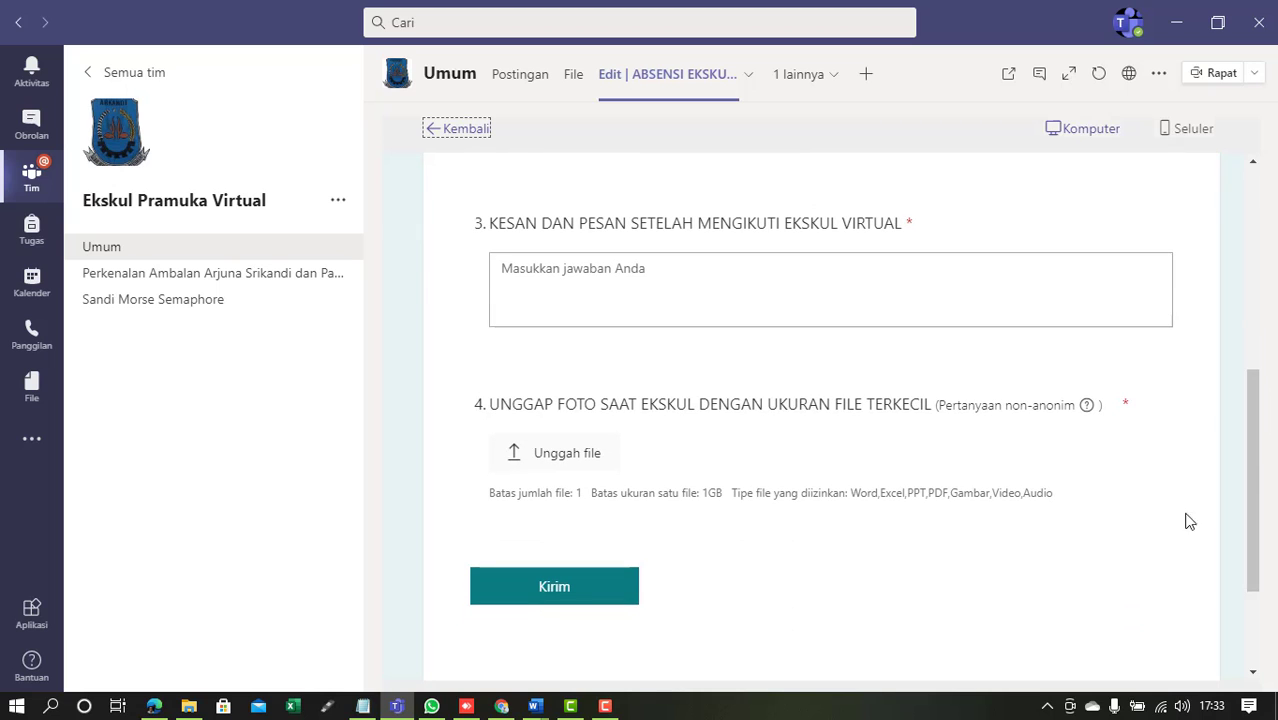
click(573, 588)
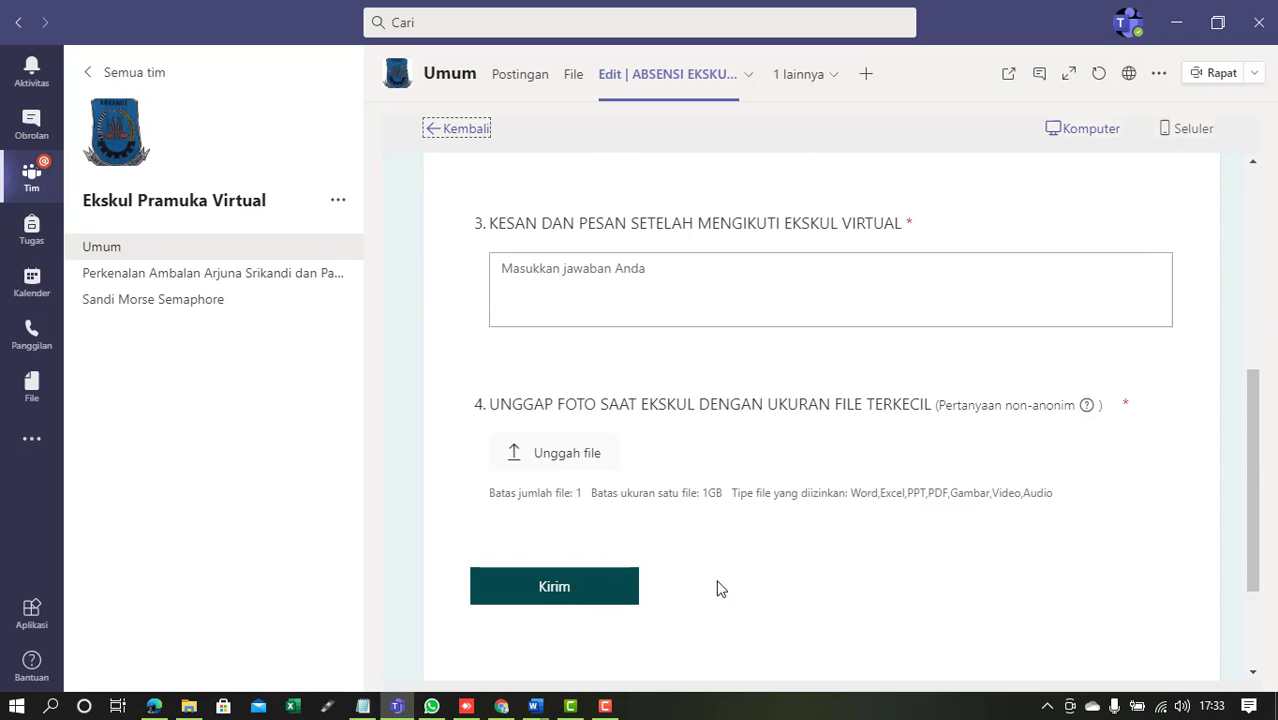
drag(1248, 505, 1253, 303)
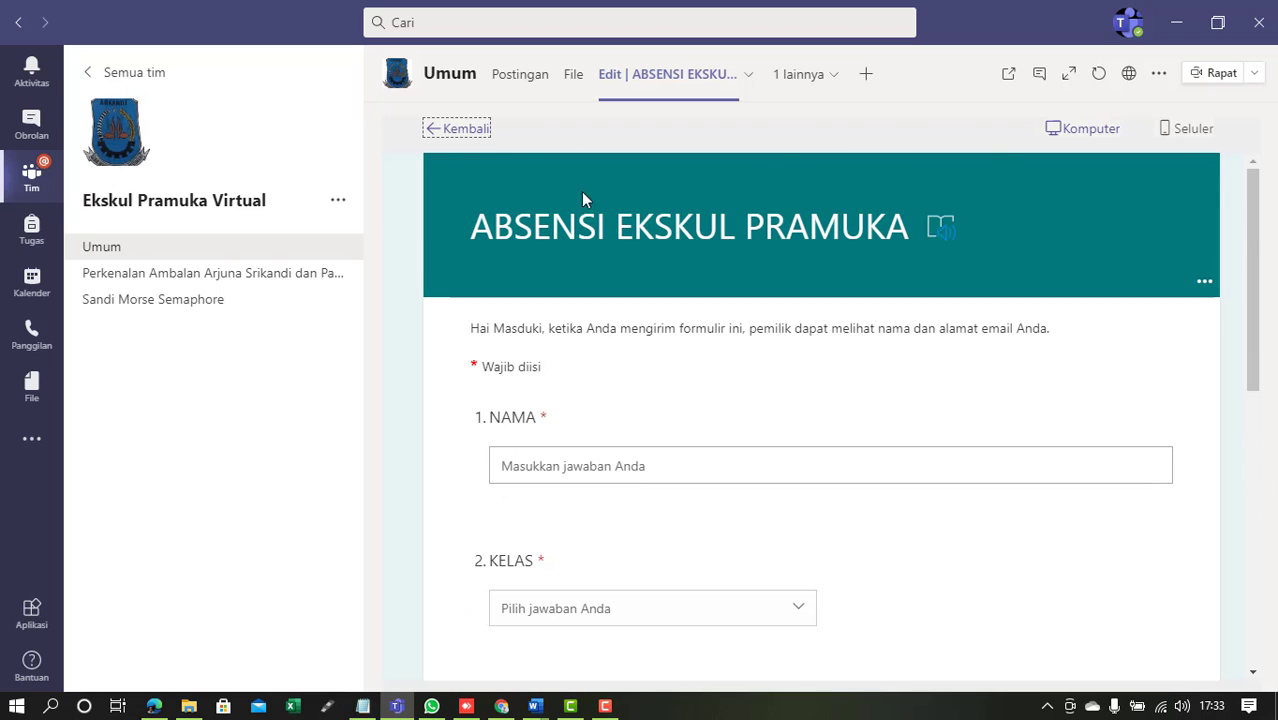
click(459, 128)
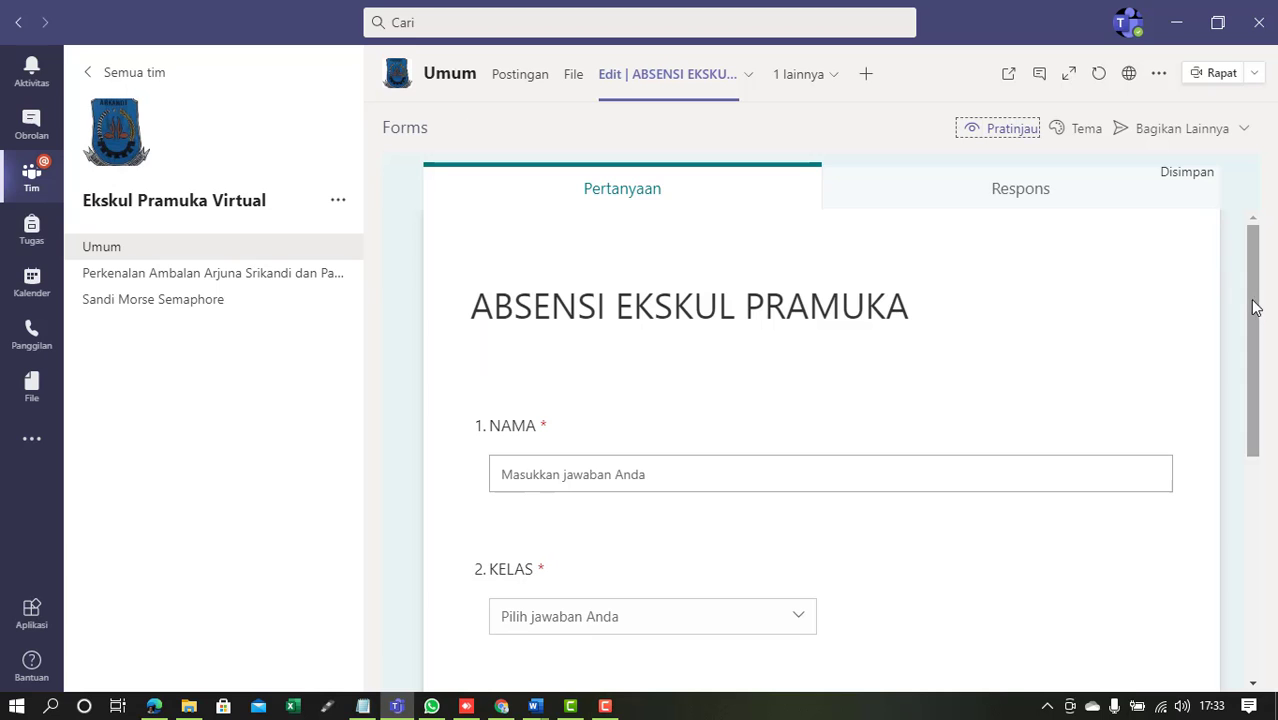
Step: In the form settings, restrict the form to one response per person and turn off recording of names
click(1241, 134)
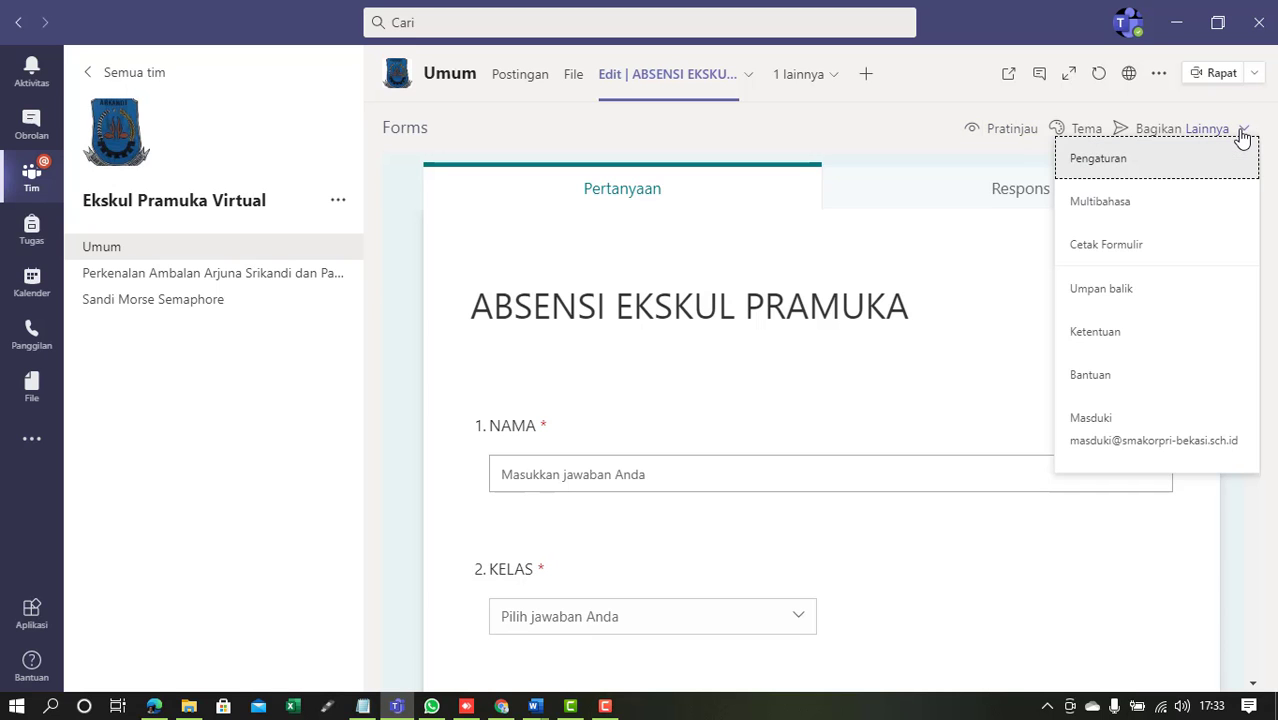
click(1197, 166)
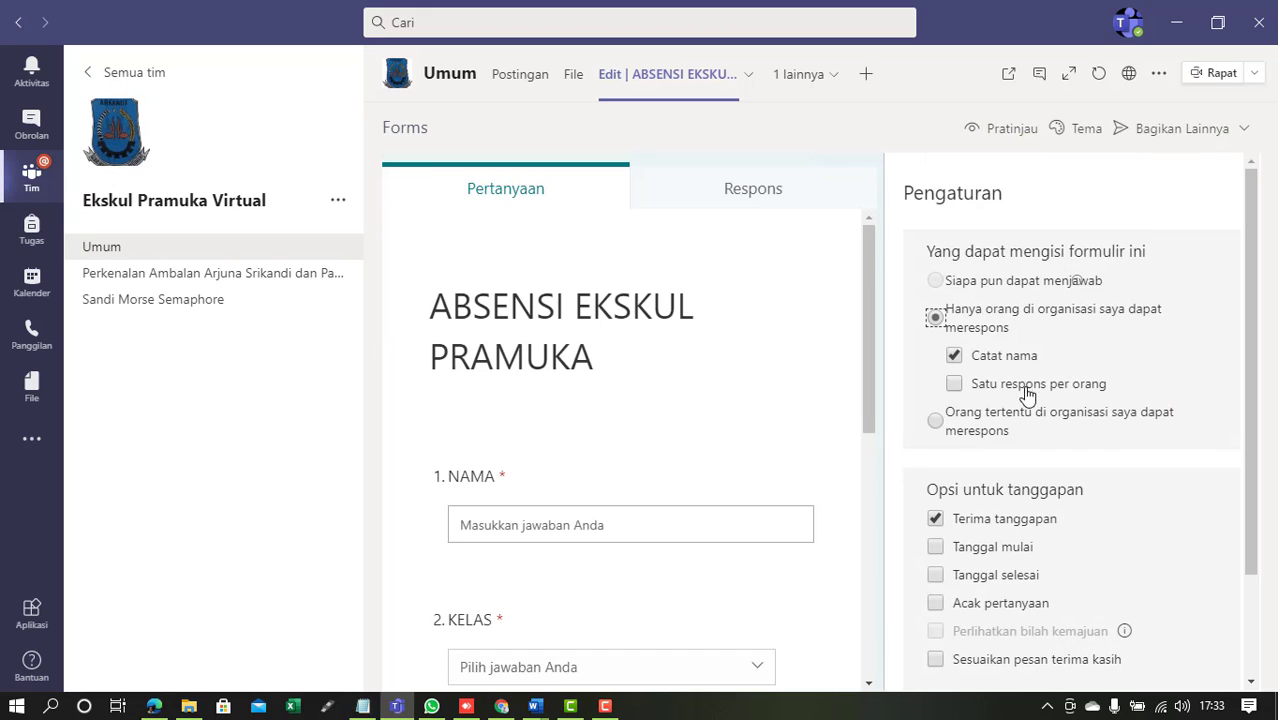
click(955, 386)
click(953, 358)
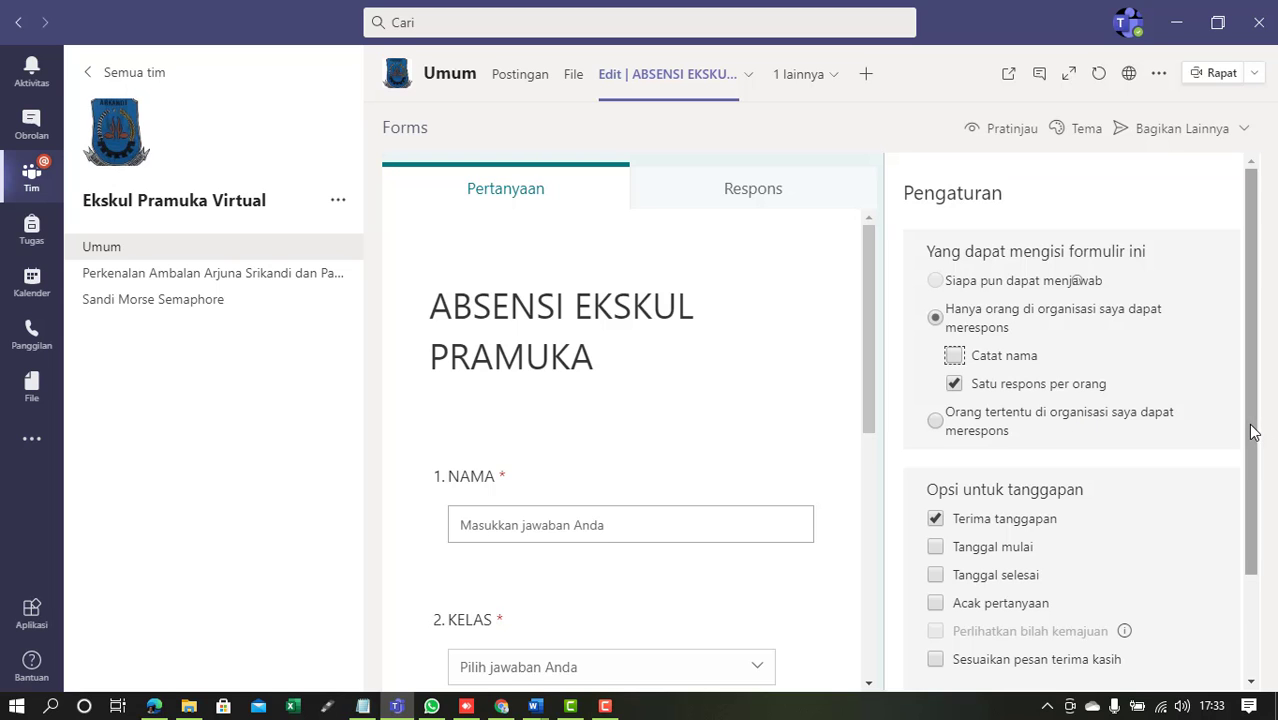
Step: Keep the form accepting responses, with a start date of 11/02/2021 at 18.00 and an end date of 11/02/2021 at 18.15
drag(1250, 428, 1250, 454)
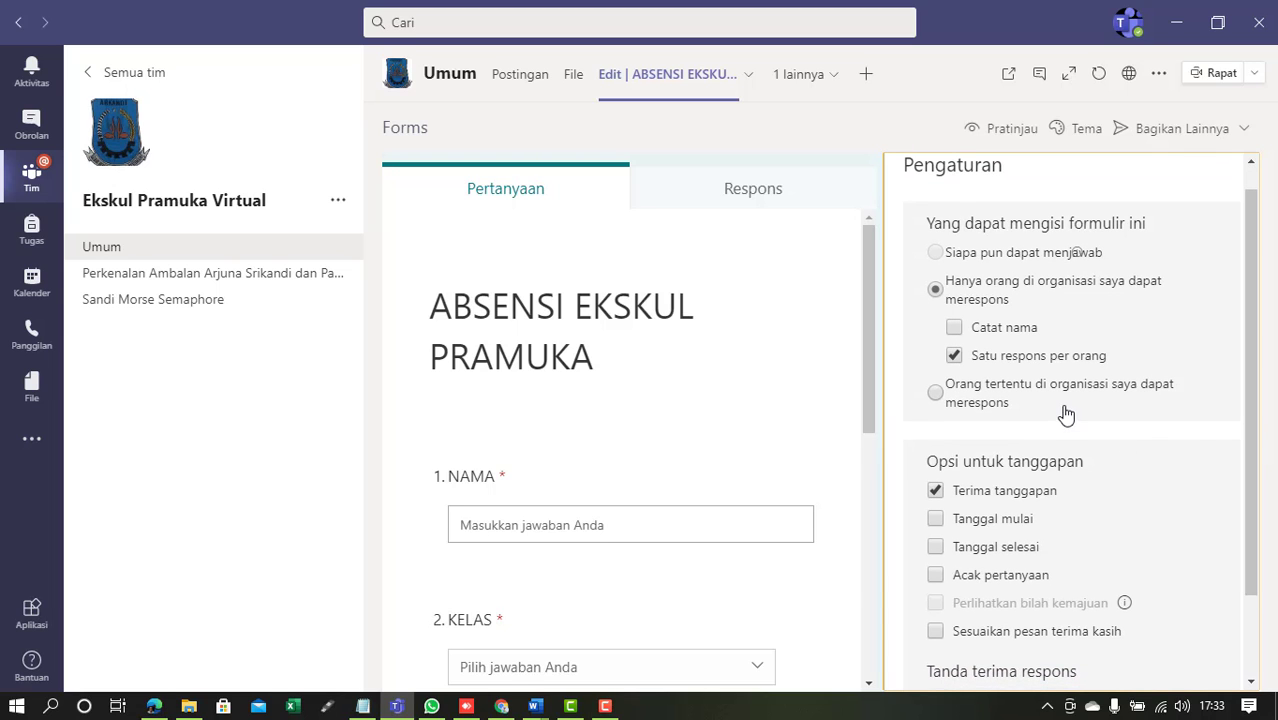
click(936, 519)
click(936, 492)
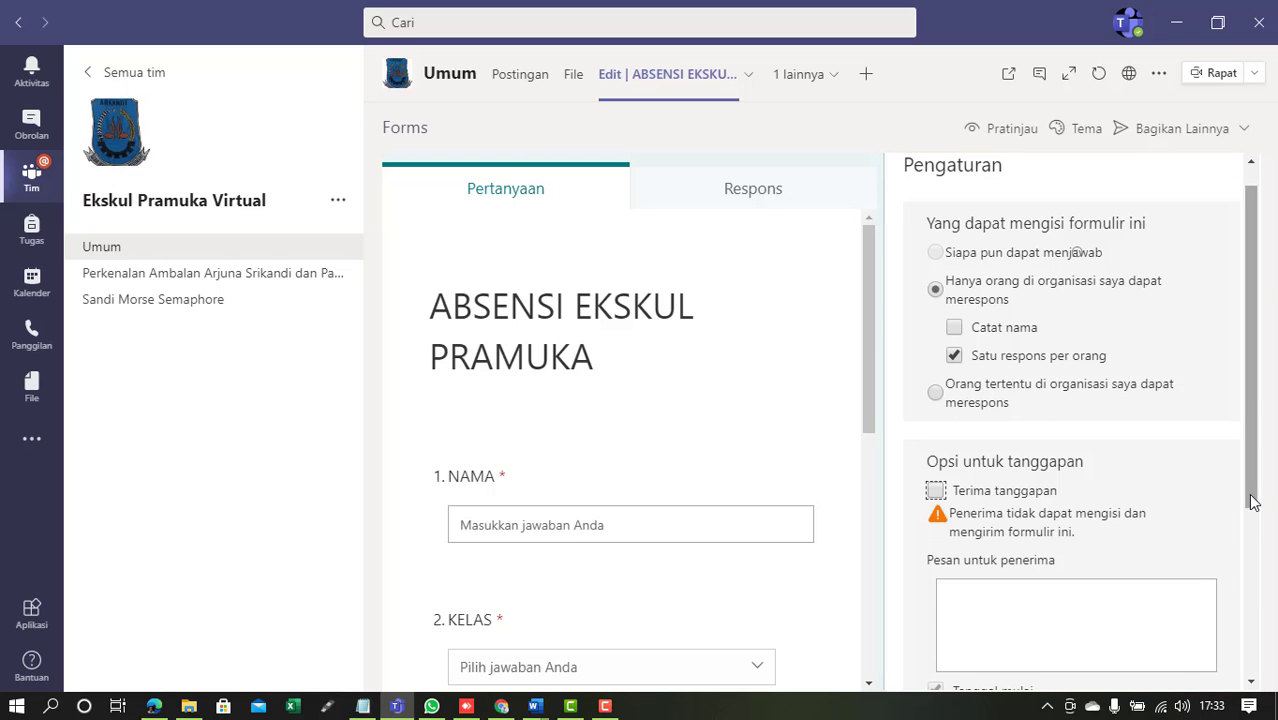
drag(1248, 505, 1248, 547)
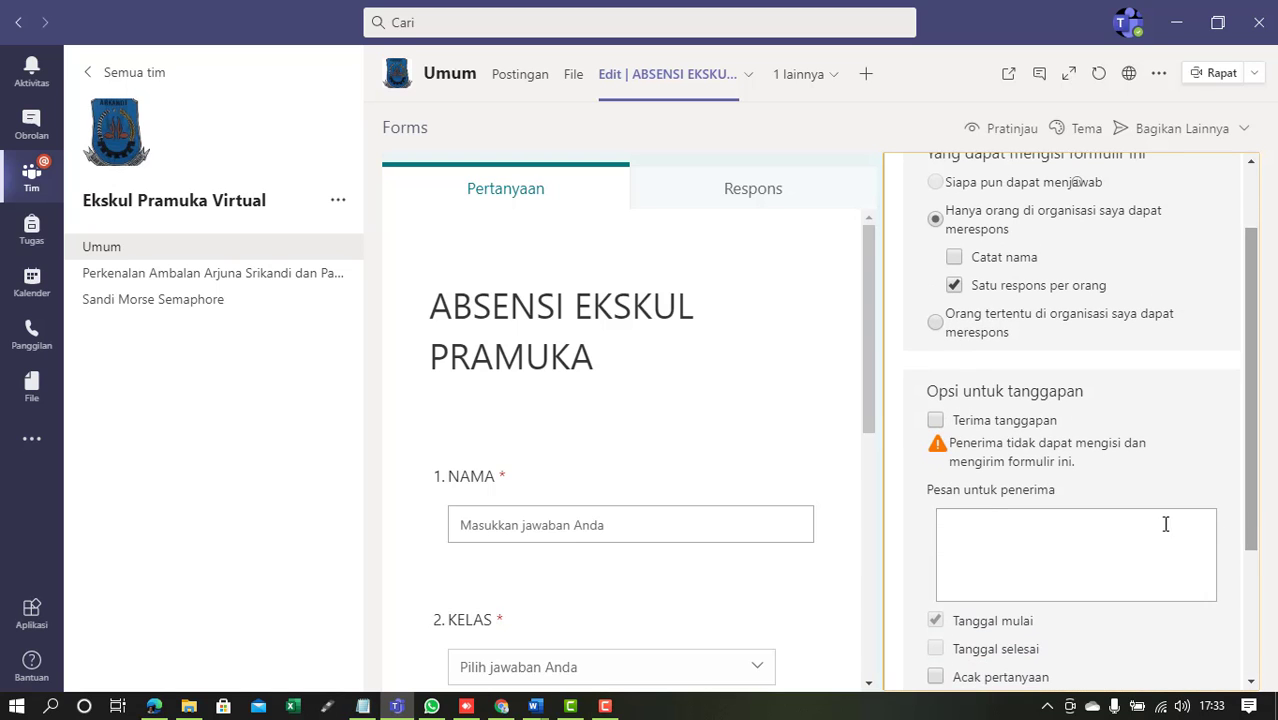
click(938, 422)
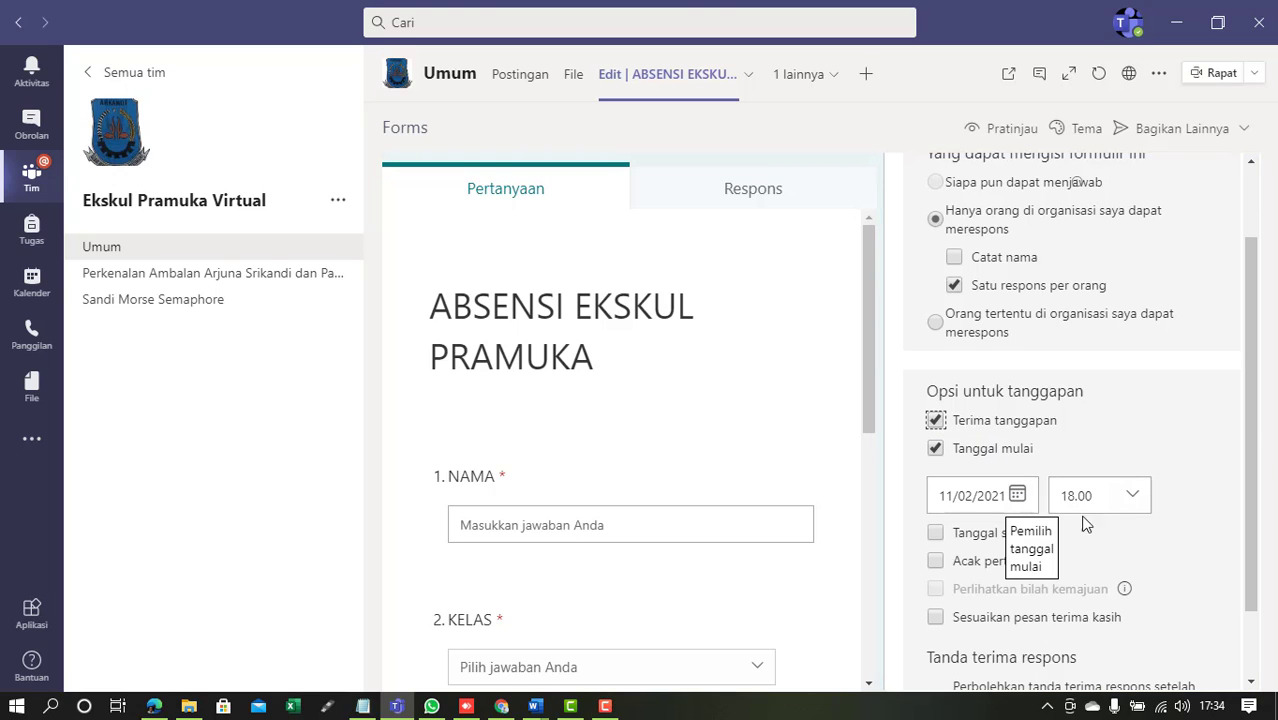
click(936, 533)
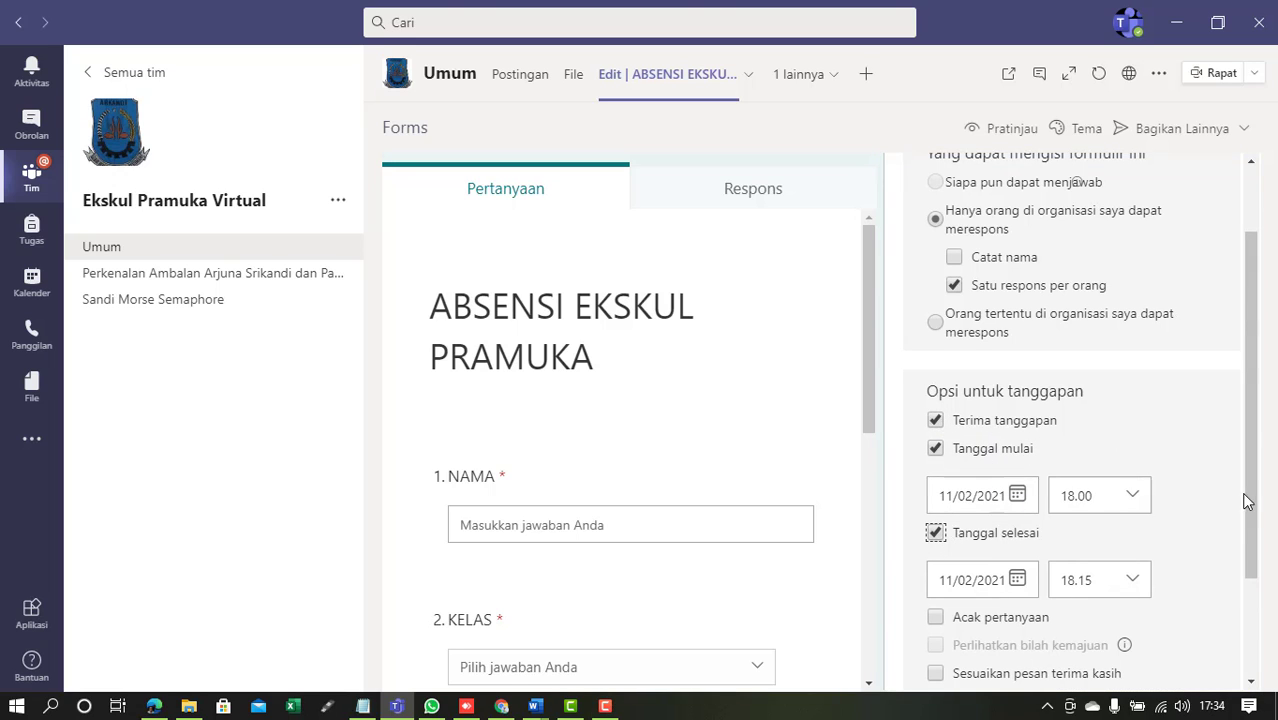
Step: Review the response window, the remaining response options and the response receipt options in the form settings
scroll(1254, 519, down, 1)
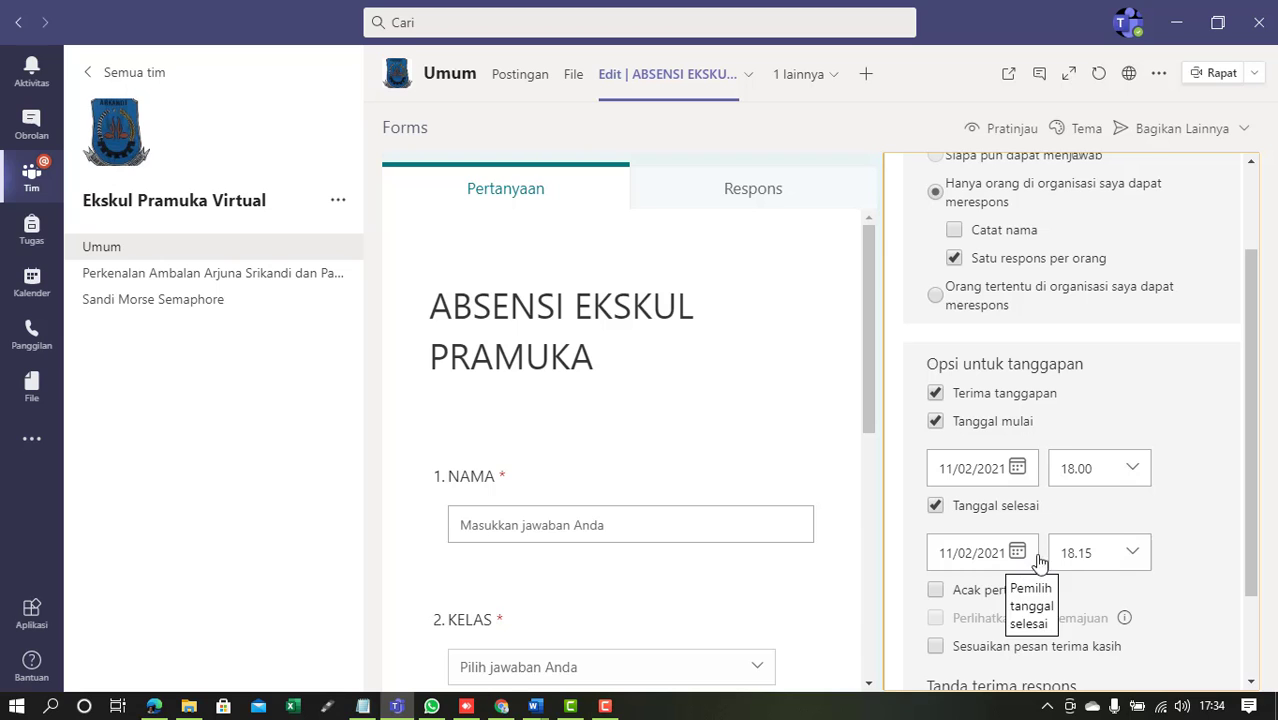
drag(1258, 480, 1262, 588)
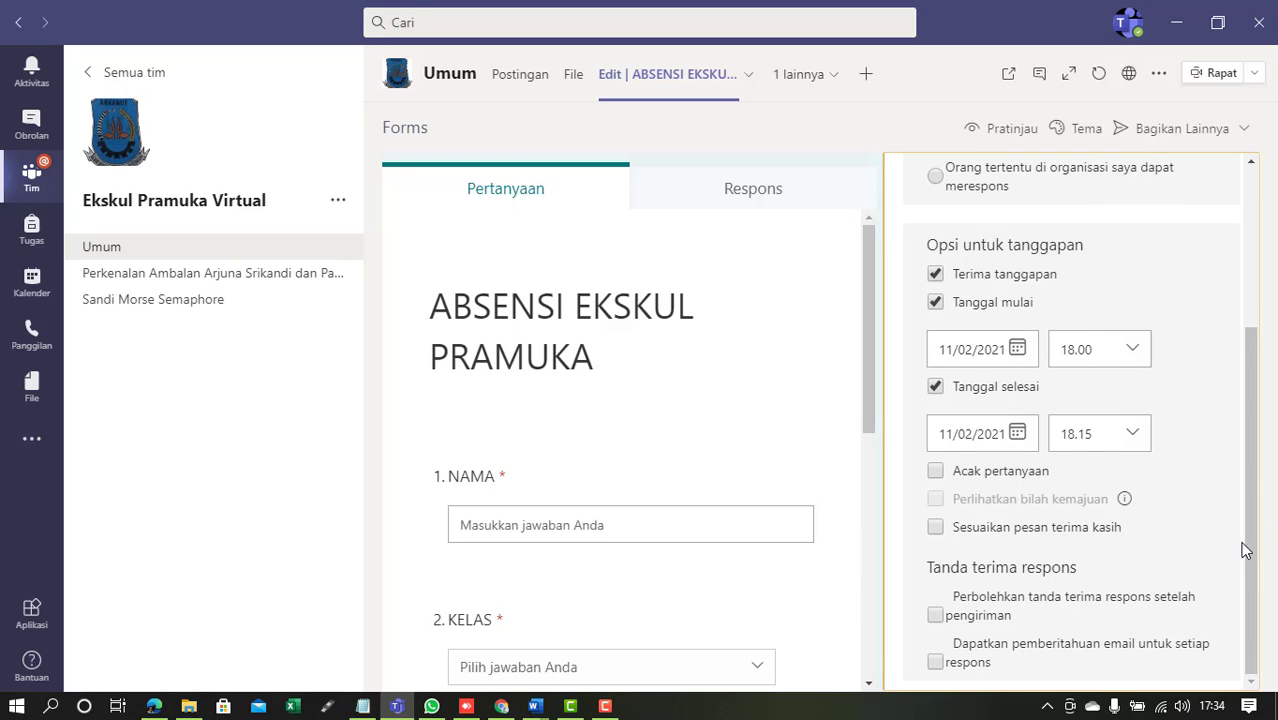
drag(1245, 550, 1235, 414)
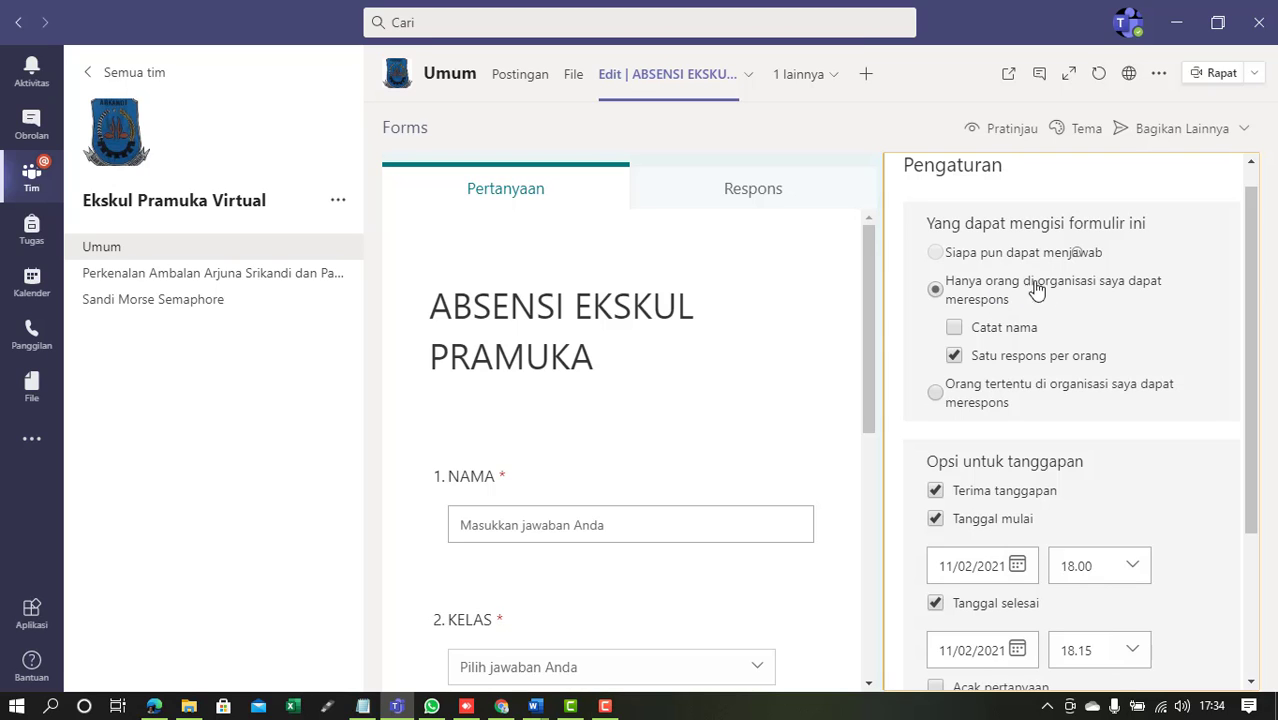
Step: Copy the response link of the ABSENSI EKSKUL PRAMUKA form from its sharing options, for people in the organization
click(1183, 133)
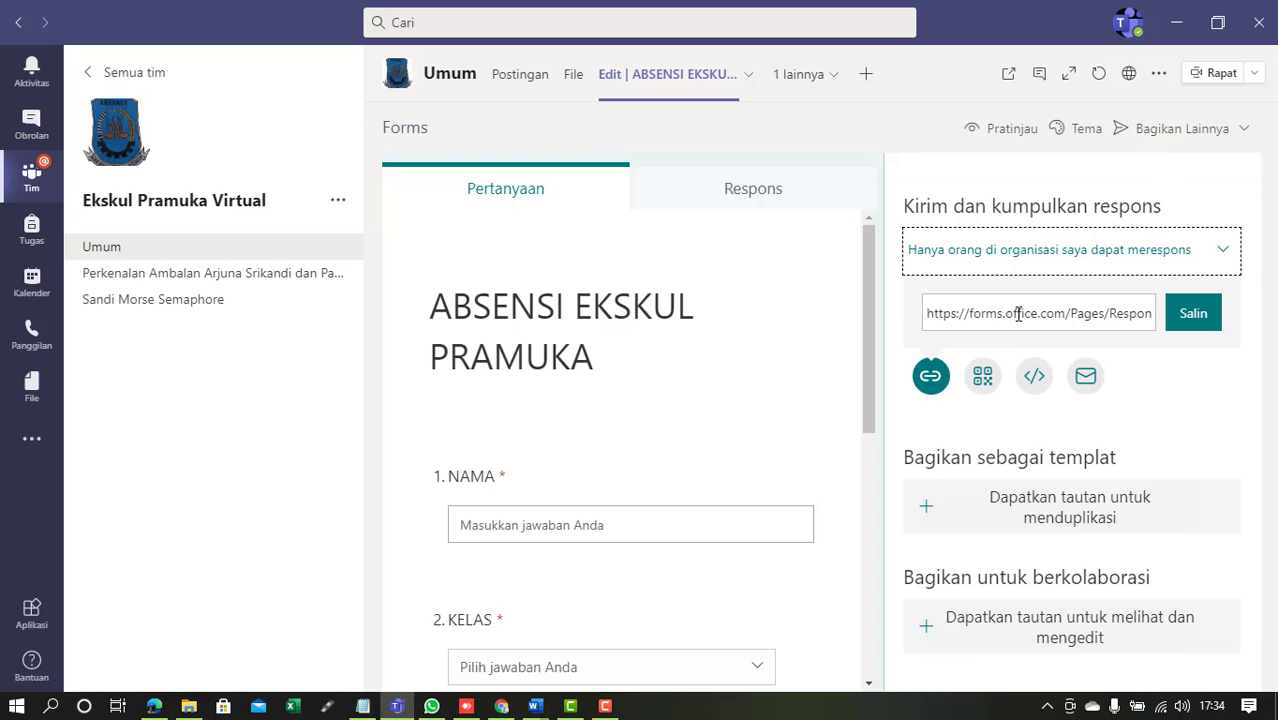
click(1187, 316)
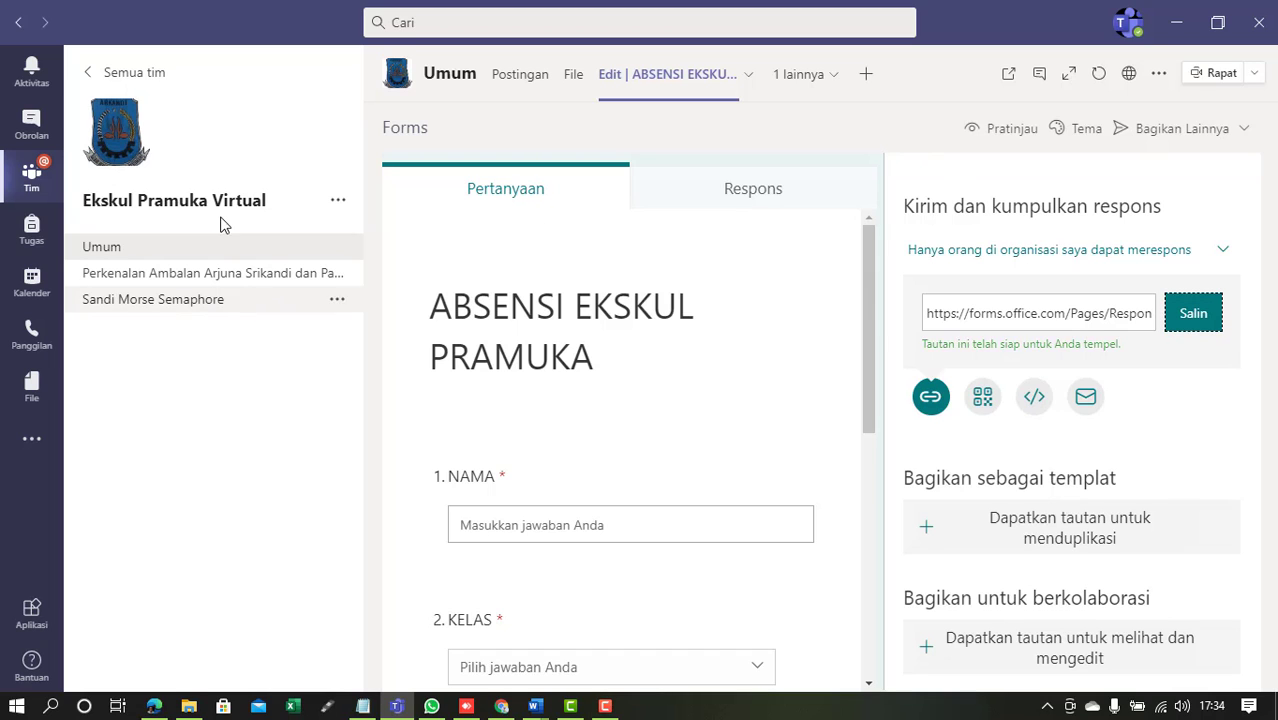
Step: In the Umum channel, draft a new conversation reading "Isi Form absensi di link ini" followed by the copied form link
click(257, 248)
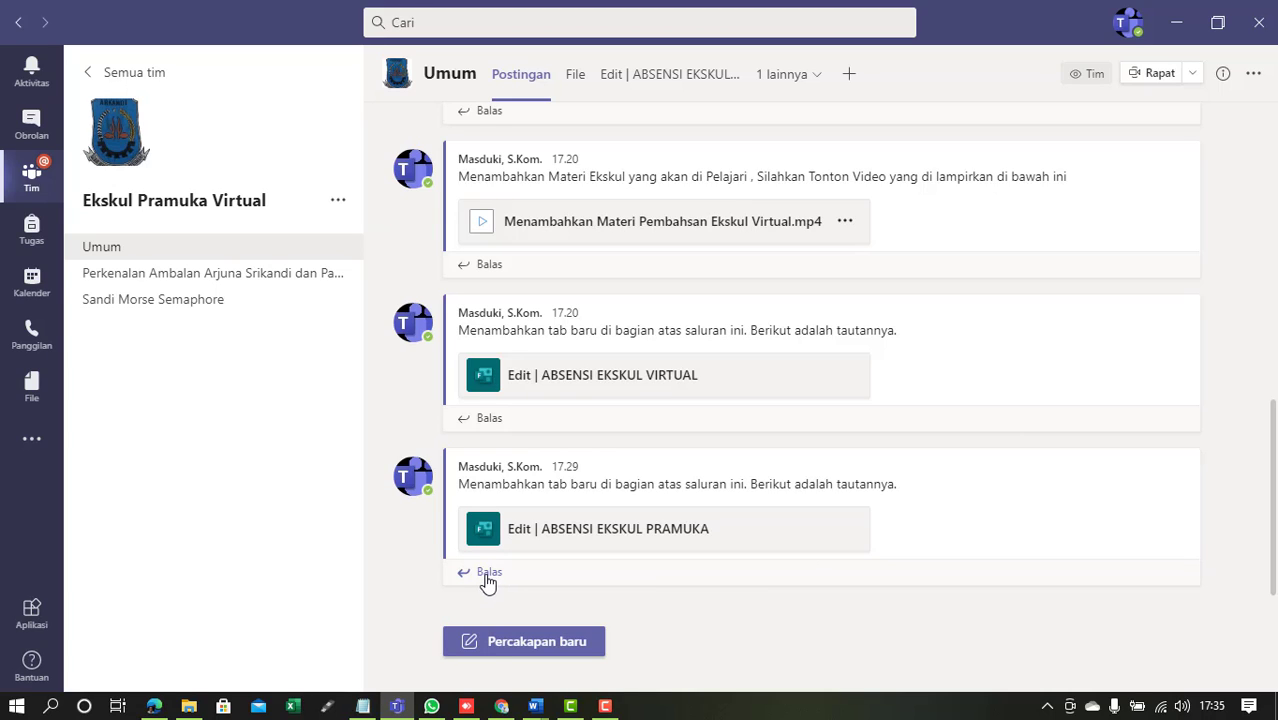
click(490, 646)
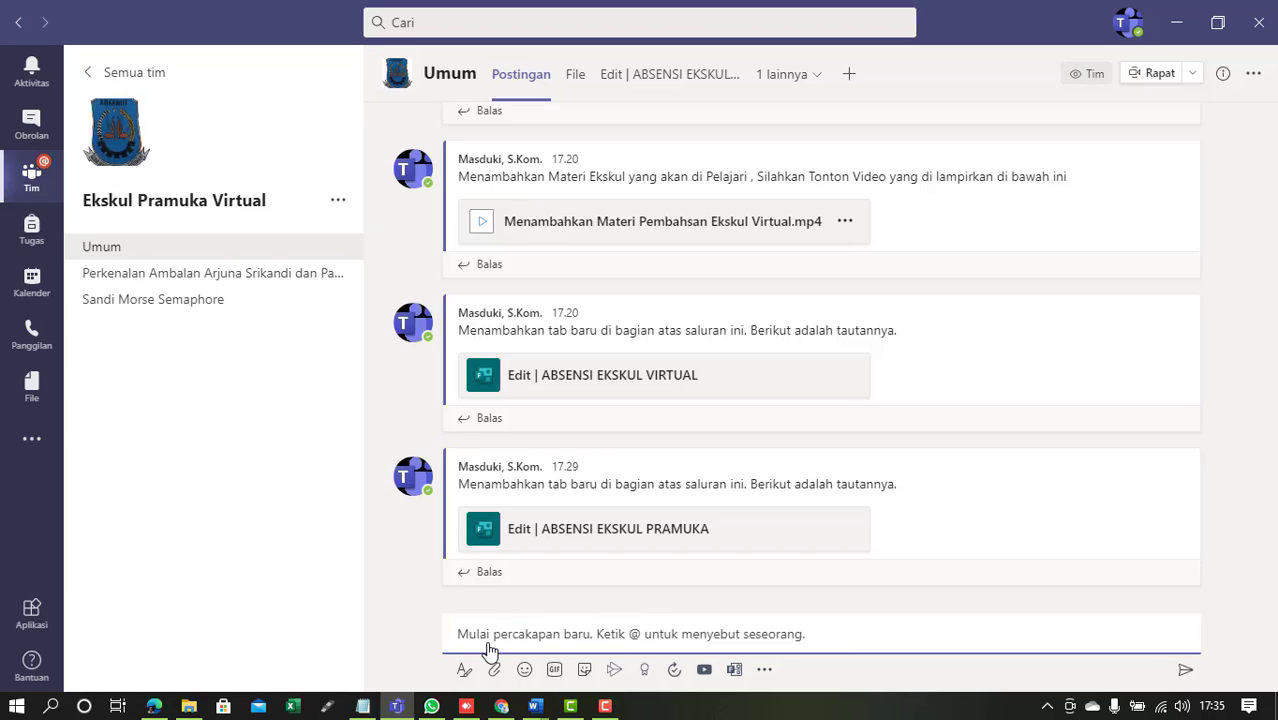
text(Isi )
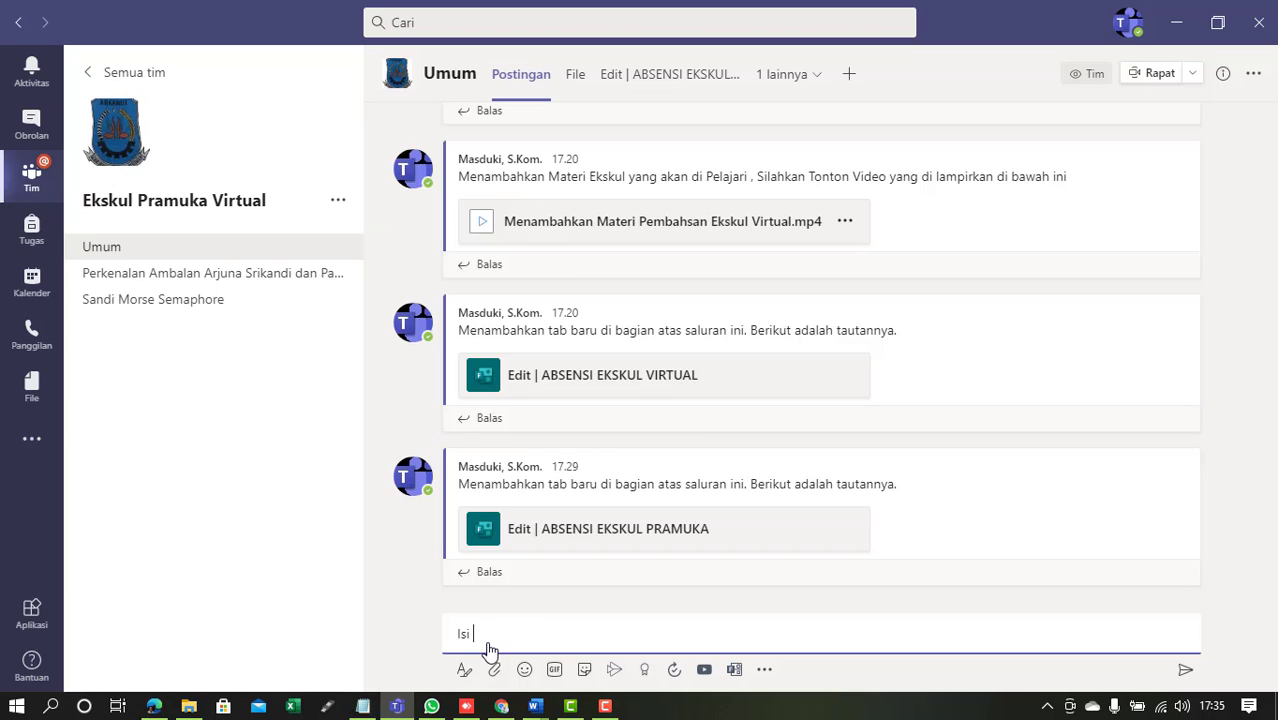
text(Form absensi di link ini)
text(https://forms.office.com/Pages/ResponsePage.aspx?id=eZmCKX3I7EatgT8WHB6ohIhwjVGAU4hHpqNpzkplkVpUMzRaQk5EQTFHMlZLMkFKUDk5UURJV0dNMiQlQCN0PWcu)
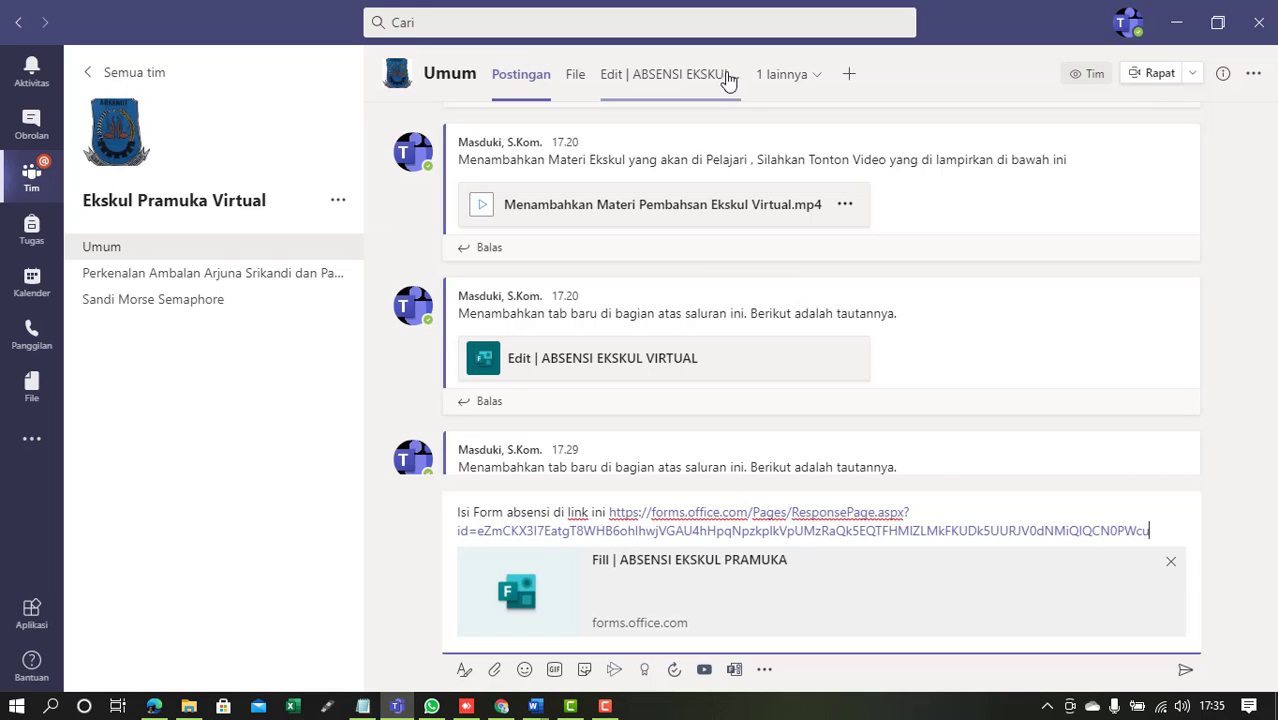
click(806, 78)
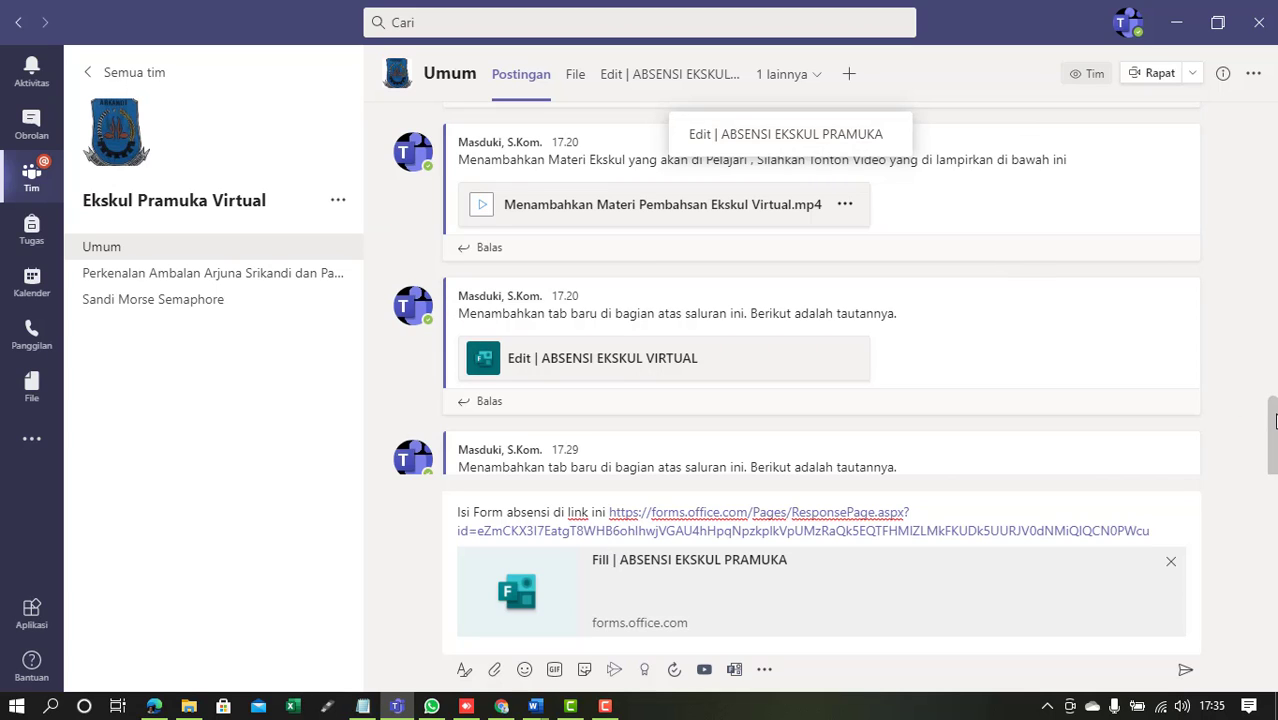
scroll(1274, 420, down, 1)
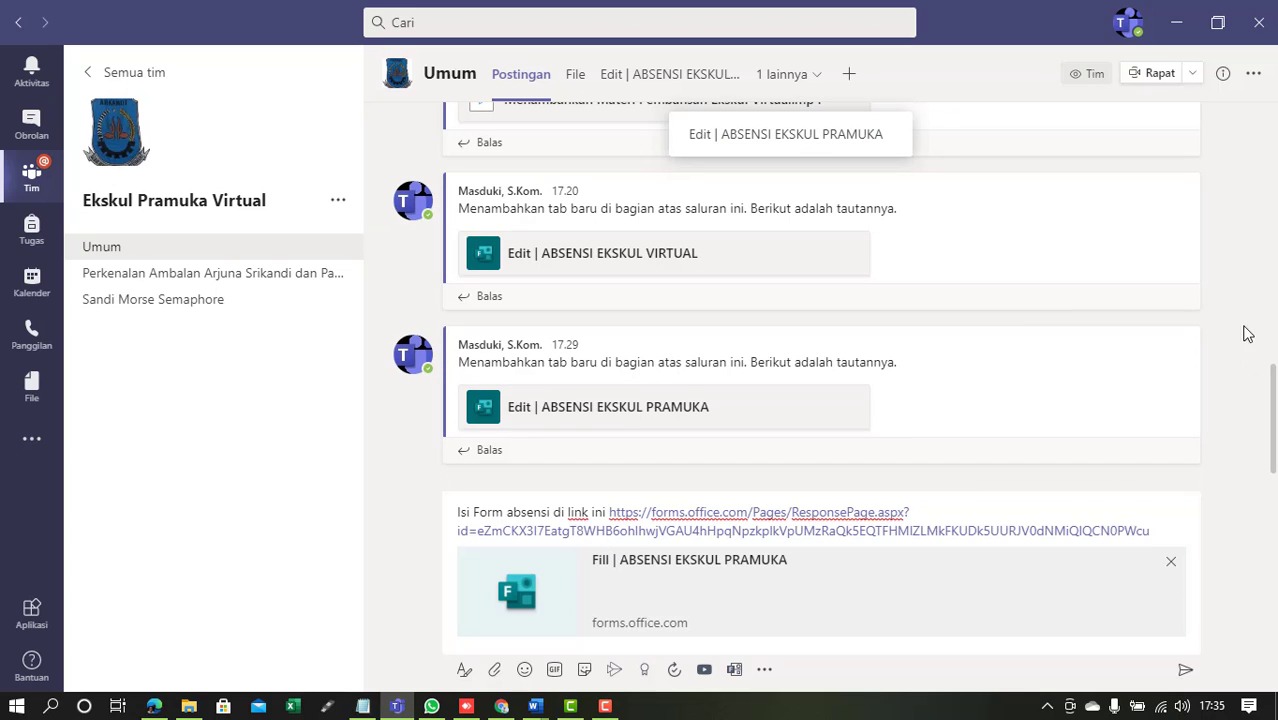